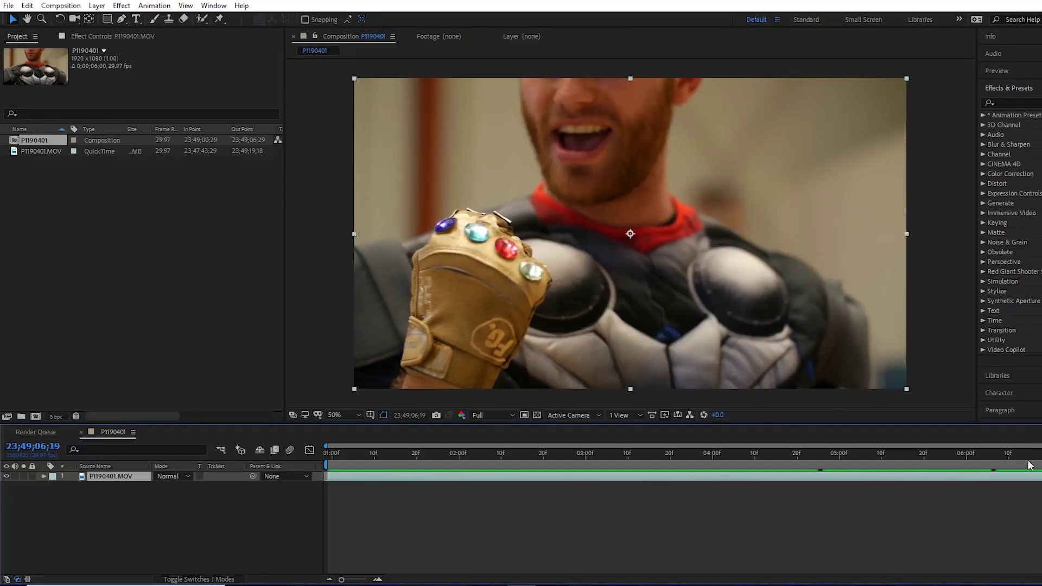
Queue the P1190401 composition for rendering as a JPEG sequence named FOOTAGE_JPG_SEQUENCE, saved in a subfolder of the Sequence folder
{"action": "left_click_drag", "start_coordinate": [1029, 465], "coordinate": [790, 454]}
{"action": "left_click_drag", "start_coordinate": [725, 446], "coordinate": [233, 262]}
{"action": "left_click", "coordinate": [60, 6]}
{"action": "left_click", "coordinate": [191, 102]}
{"action": "left_click", "coordinate": [91, 509]}
{"action": "left_click", "coordinate": [494, 146]}
{"action": "left_click", "coordinate": [507, 212]}
{"action": "left_click", "coordinate": [558, 369]}
{"action": "left_click", "coordinate": [624, 467]}
{"action": "left_click", "coordinate": [303, 509]}
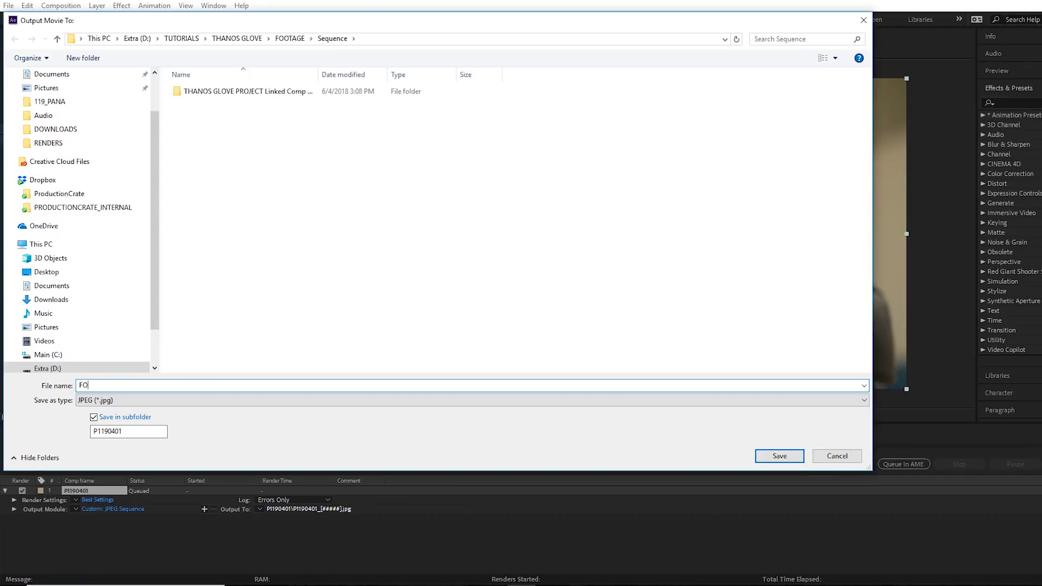
{"action": "left_click", "coordinate": [779, 456]}
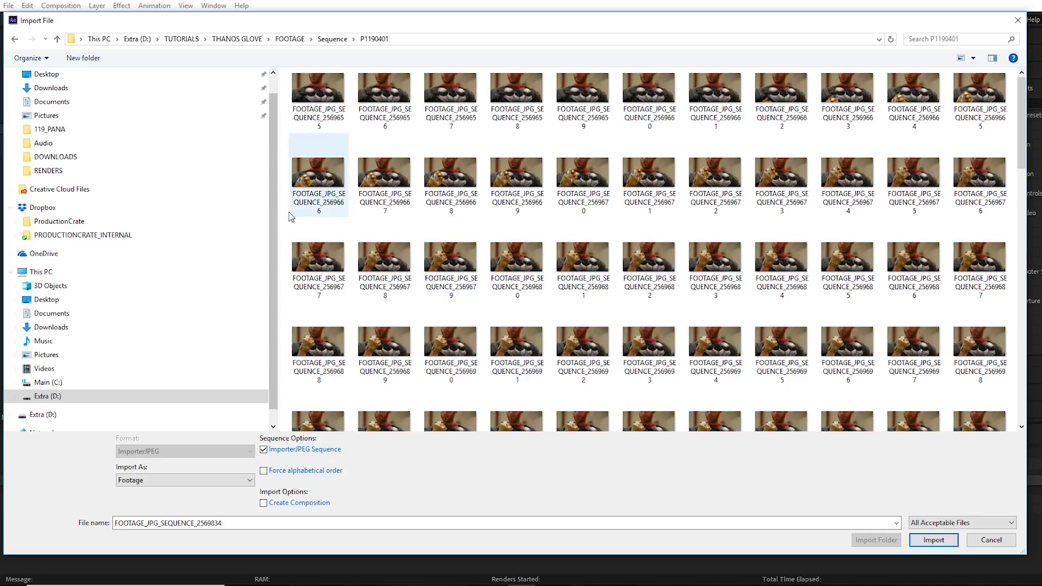
Import the rendered FOOTAGE_JPG_SEQUENCE images from the P1190401 folder as a JPEG sequence
{"action": "left_click_drag", "start_coordinate": [279, 216], "coordinate": [116, 216]}
{"action": "scroll", "coordinate": [668, 302], "scroll_direction": "down", "scroll_amount": 5}
{"action": "scroll", "coordinate": [668, 302], "scroll_direction": "up", "scroll_amount": 8}
{"action": "left_click", "coordinate": [184, 110]}
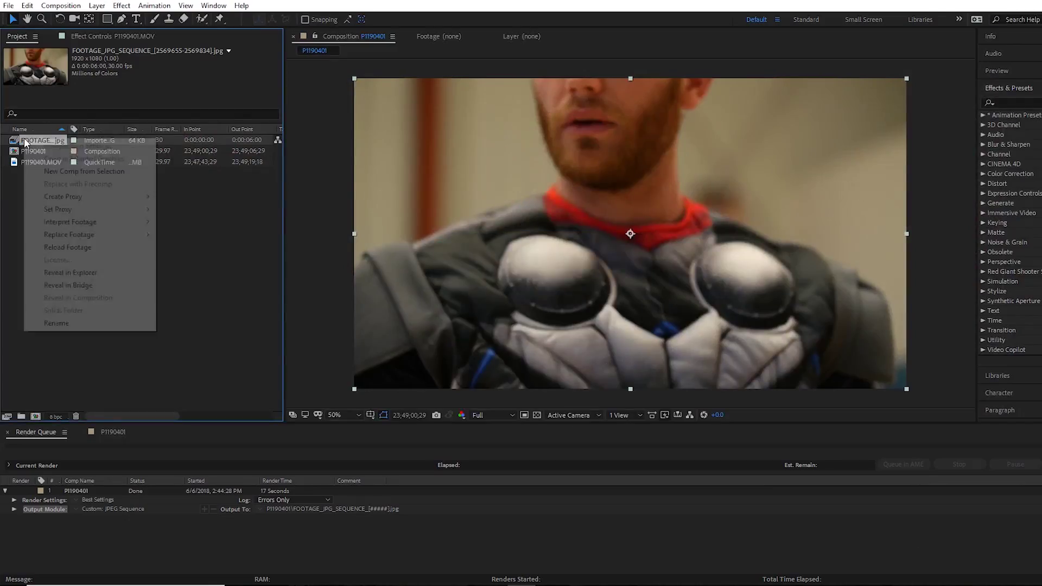
Interpret the imported JPEG sequence with an assumed frame rate of 29.976 frames per second
{"action": "left_click", "coordinate": [179, 191]}
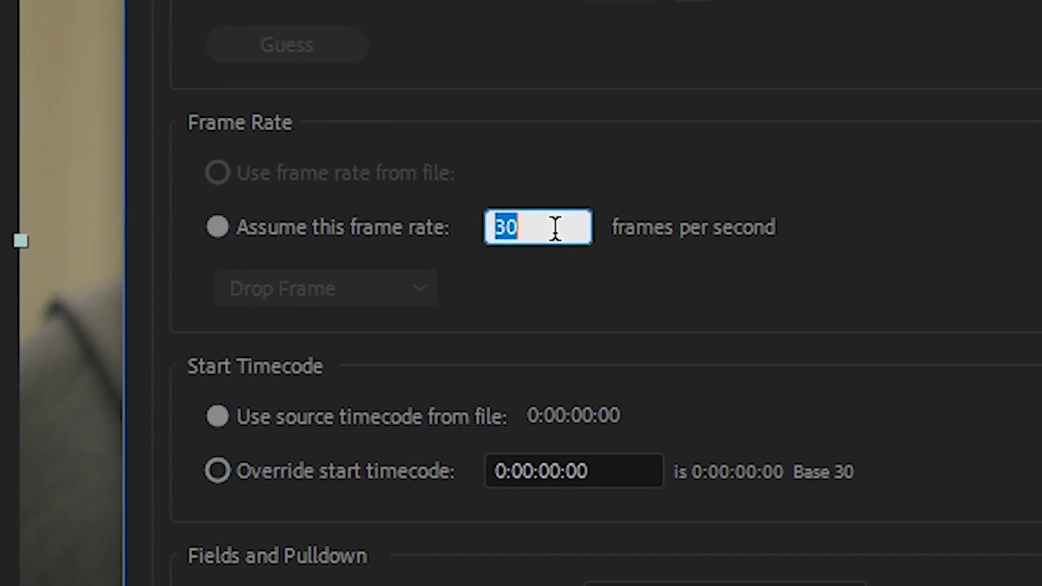
{"action": "type", "text": "29.976"}
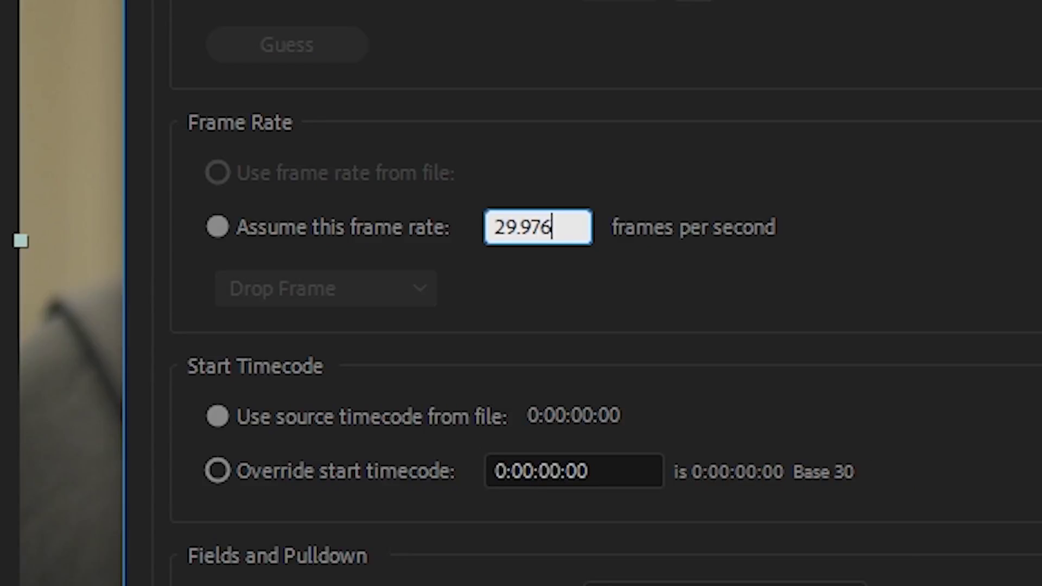
{"action": "key", "text": "Return"}
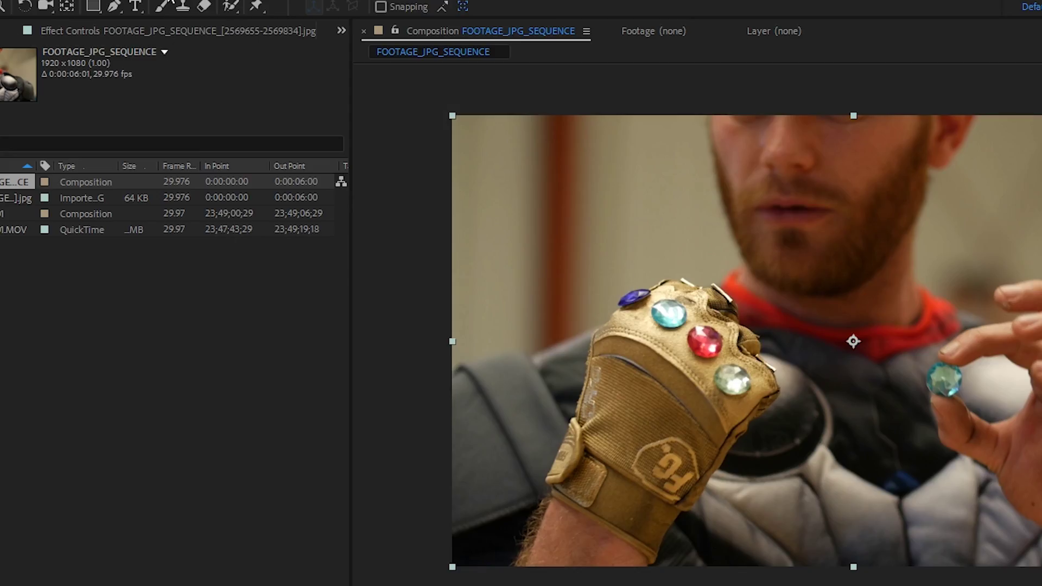
Open the footage layer in mocha AE, outline the glove's teal gem with an X-Spline and track it backward and forward
{"action": "key", "text": "alt+a"}
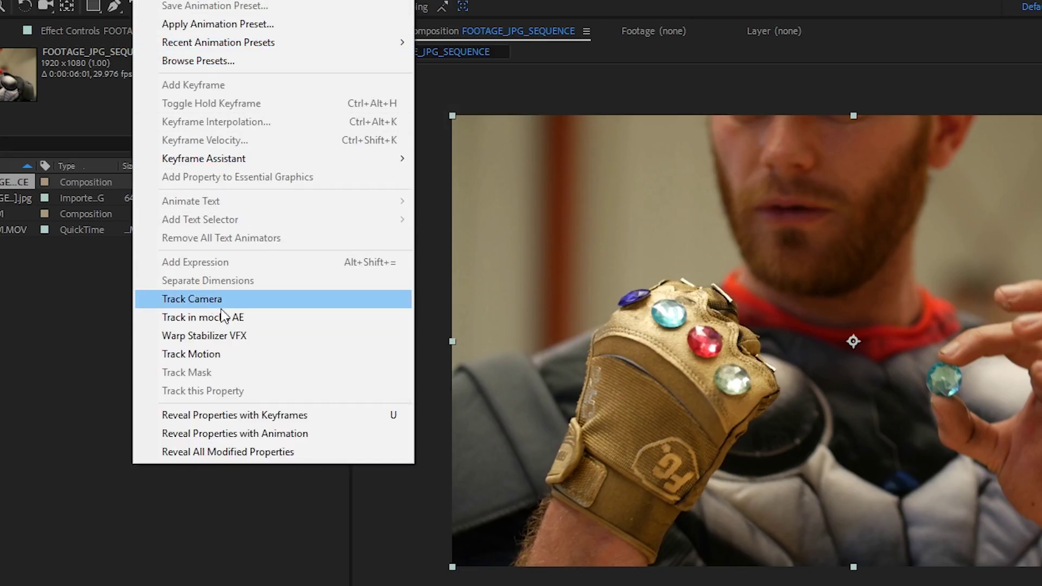
{"action": "left_click", "coordinate": [222, 318]}
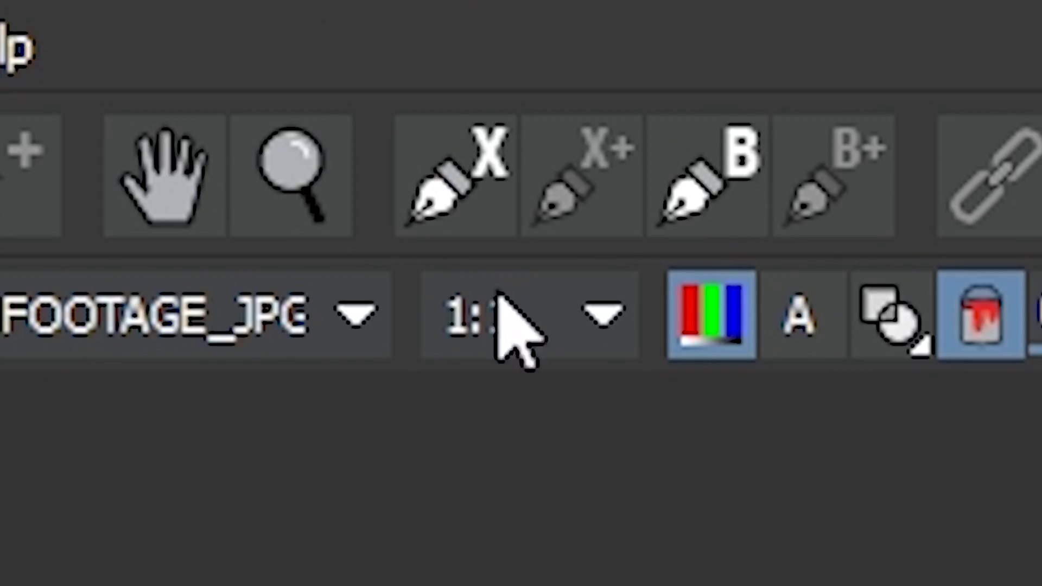
{"action": "left_click", "coordinate": [459, 205]}
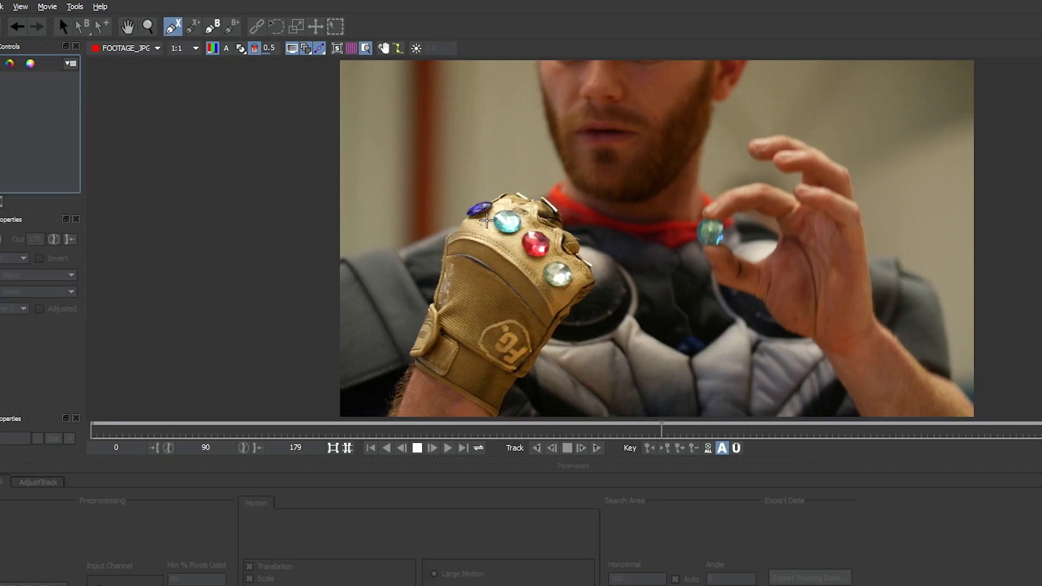
{"action": "left_click", "coordinate": [472, 242]}
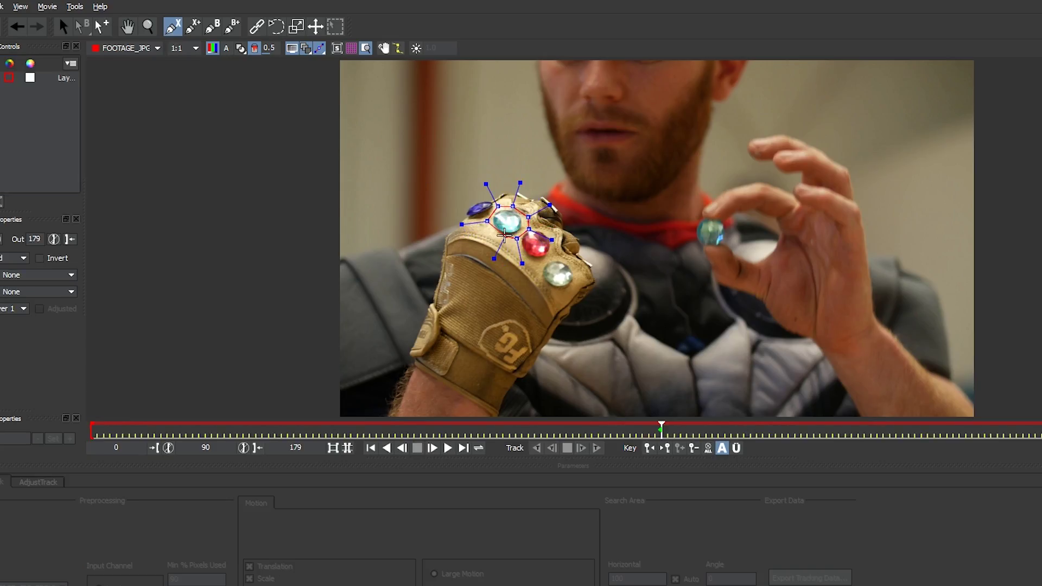
{"action": "right_click", "coordinate": [490, 232]}
{"action": "left_click", "coordinate": [536, 447]}
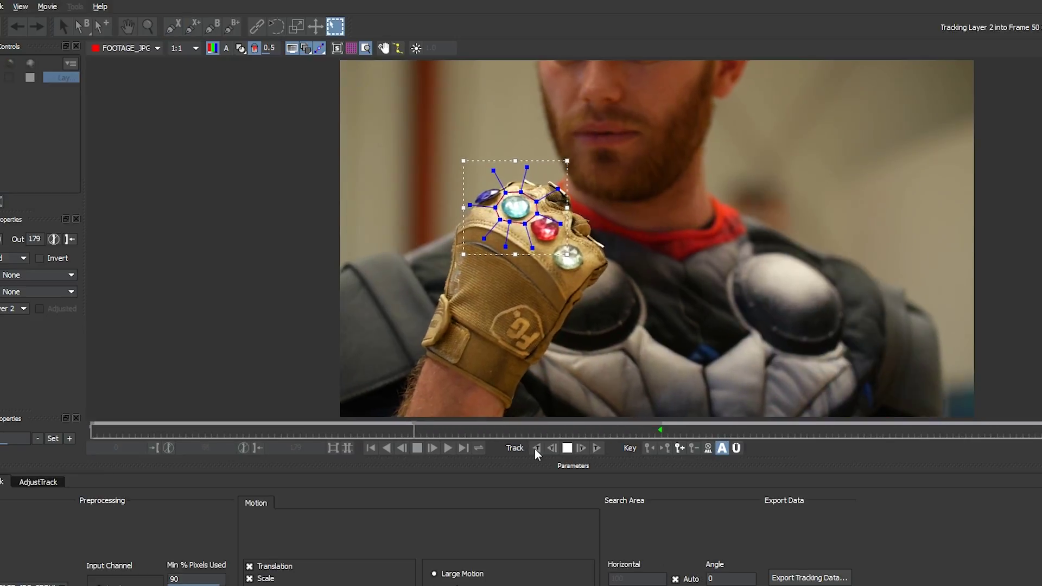
{"action": "left_click", "coordinate": [595, 449]}
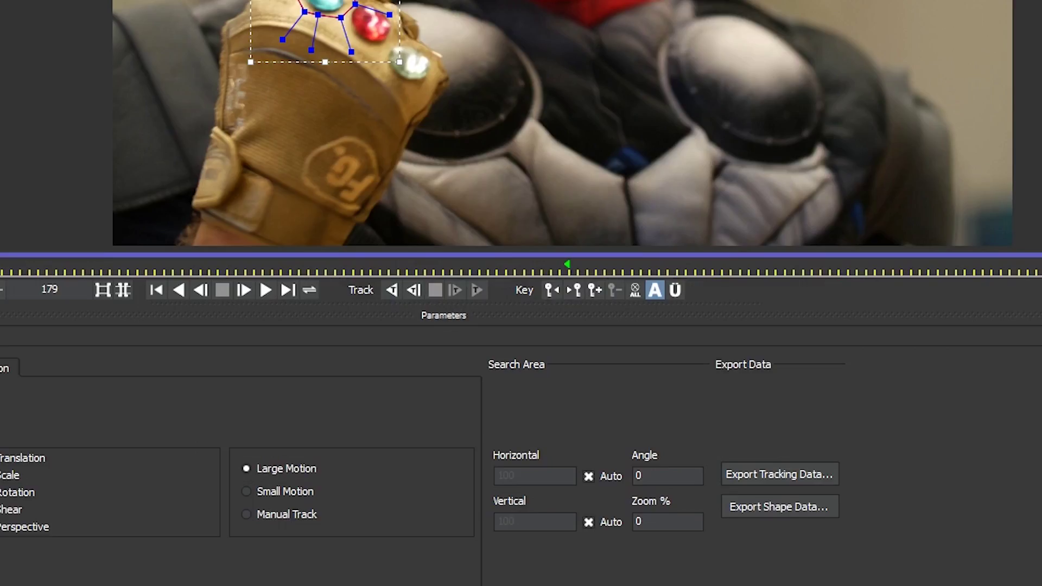
Export the tracking data to the clipboard as After Effects Transform Data with position, scale and rotation
{"action": "left_click", "coordinate": [766, 471]}
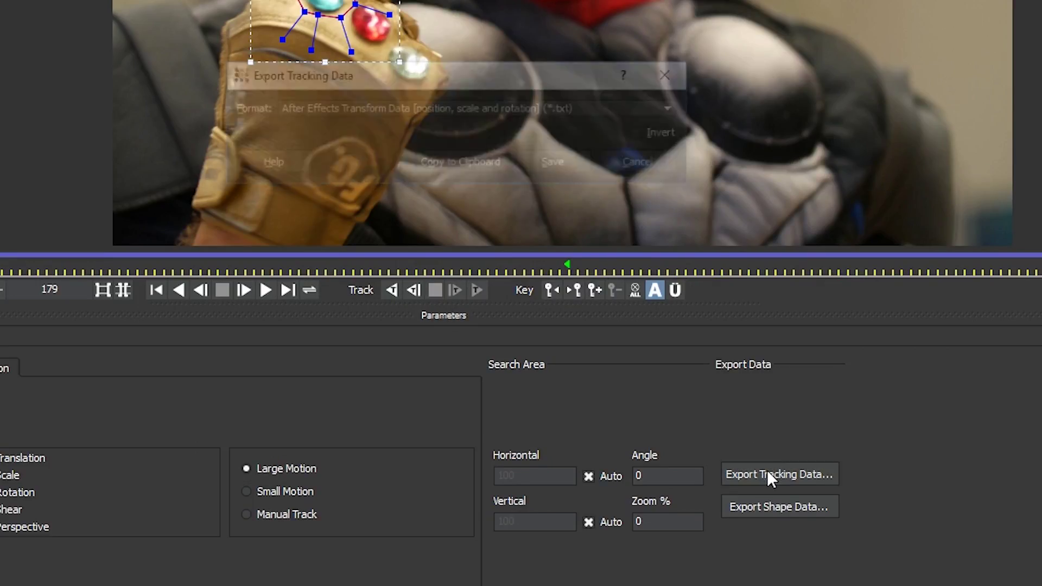
{"action": "left_click", "coordinate": [565, 108]}
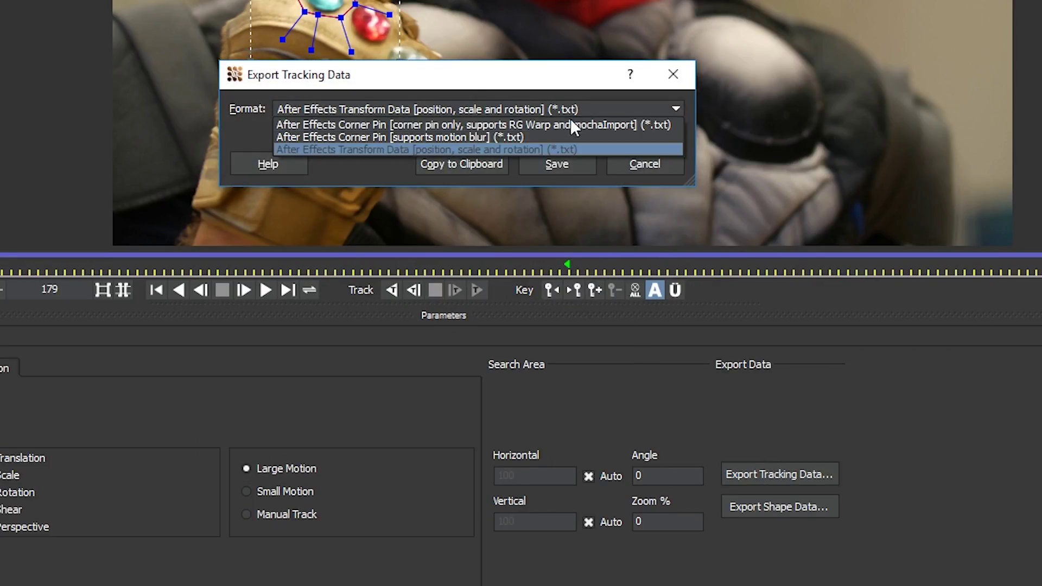
{"action": "left_click", "coordinate": [558, 148]}
{"action": "left_click", "coordinate": [495, 162]}
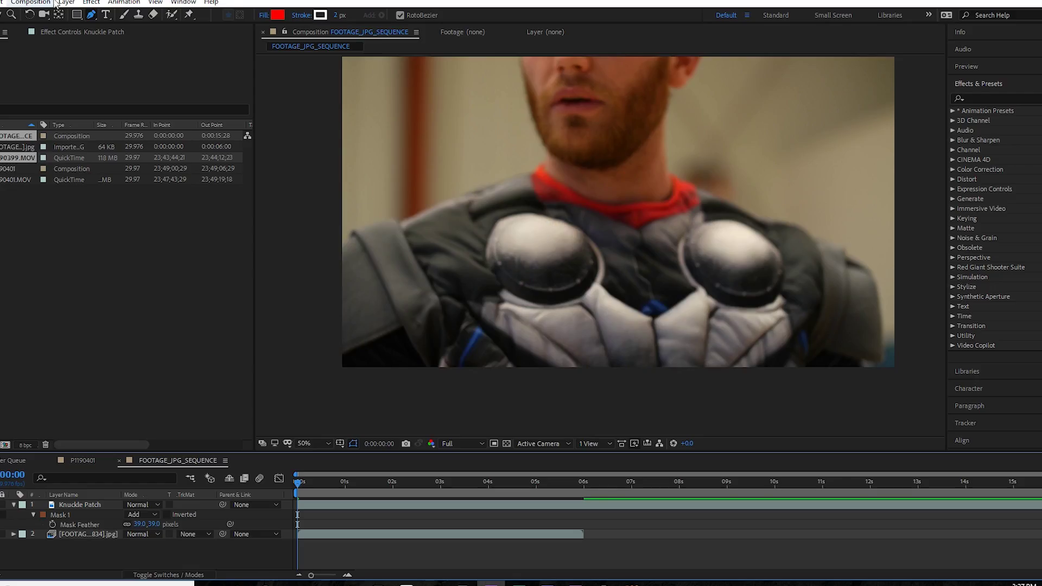
Back in After Effects, create a null object named Knuckle Track and paste the tracking data onto it
{"action": "left_click", "coordinate": [66, 2]}
{"action": "mouse_move", "coordinate": [92, 15]}
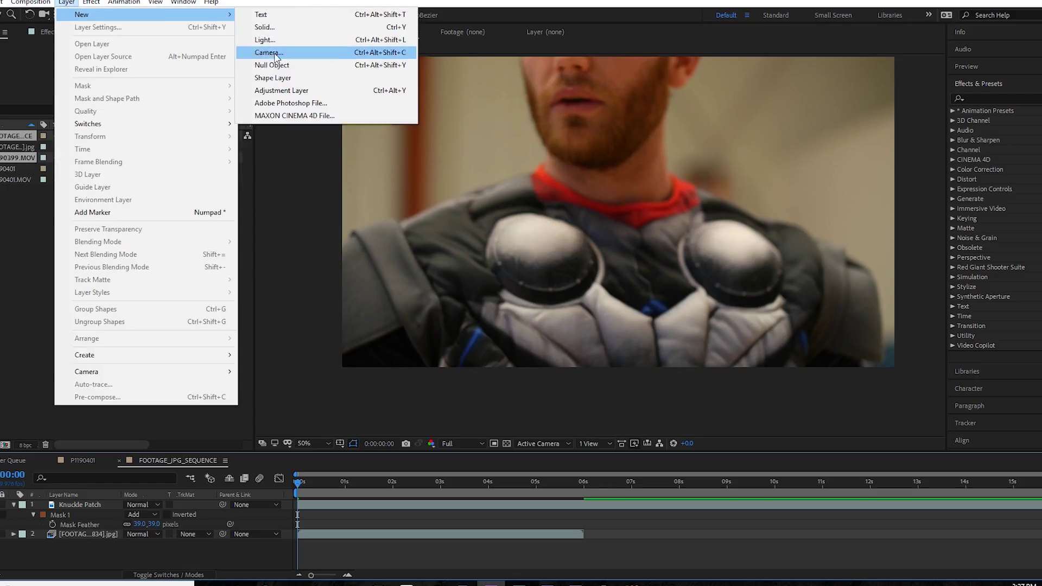
{"action": "left_click", "coordinate": [391, 85]}
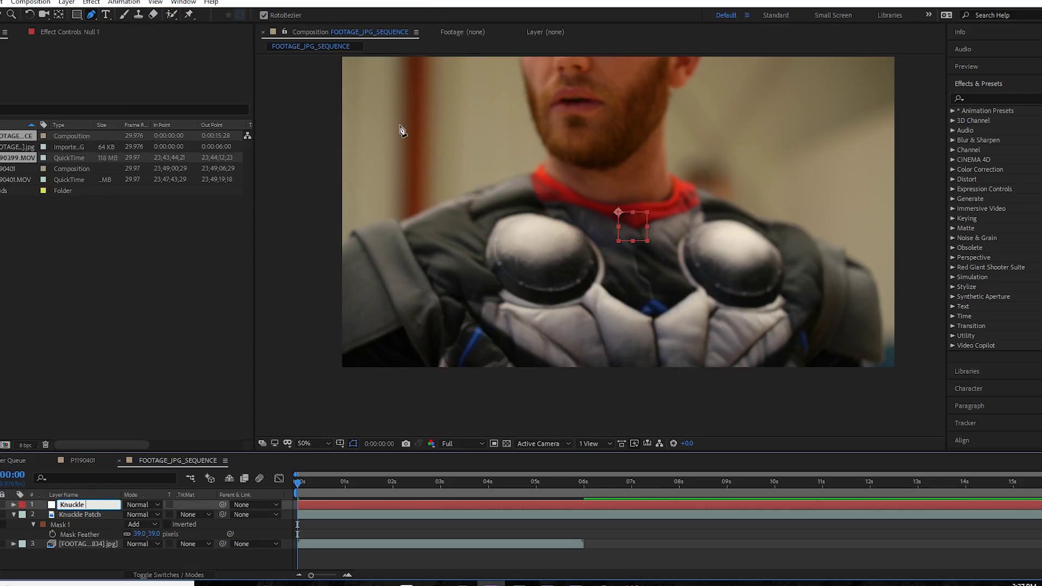
{"action": "left_click", "coordinate": [88, 515]}
{"action": "left_click", "coordinate": [84, 506]}
{"action": "key", "text": "ctrl+v"}
Keyframe the RGB Curves on the Knuckle Patch layer, darkening the midtones at 0:00:00:20 and more strongly at 0:00:00:11
{"action": "left_click_drag", "start_coordinate": [439, 485], "coordinate": [542, 489]}
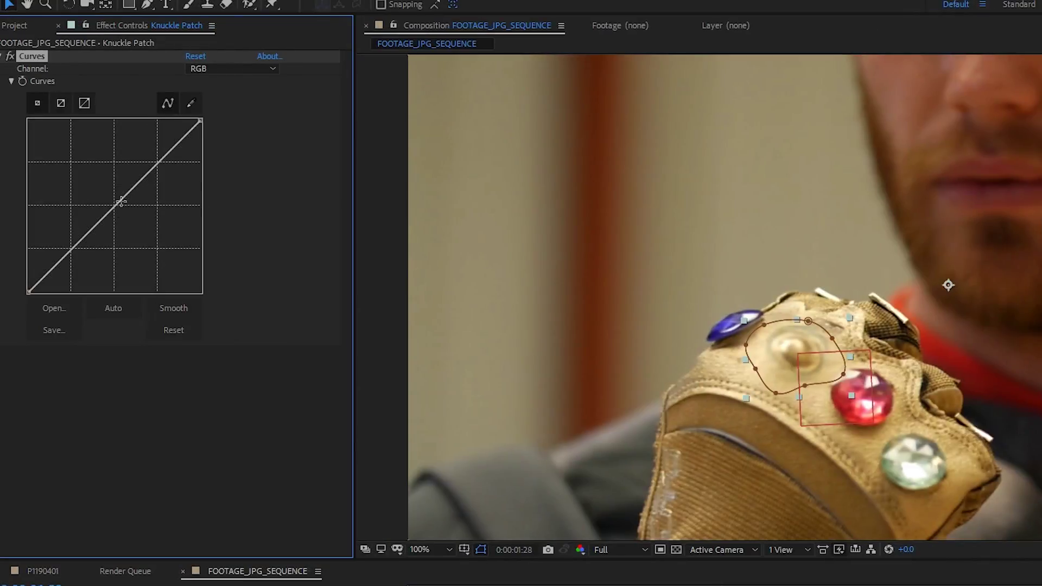
{"action": "key", "text": "alt+shift+j"}
{"action": "key", "text": "Return"}
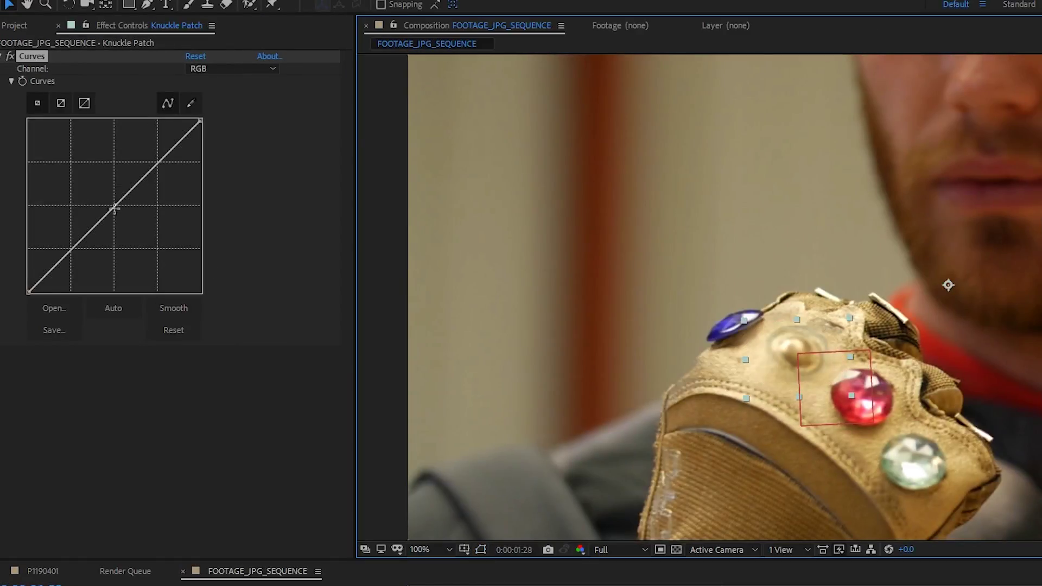
{"action": "left_click_drag", "start_coordinate": [114, 209], "coordinate": [120, 211]}
{"action": "left_click_drag", "start_coordinate": [656, 585], "coordinate": [516, 583]}
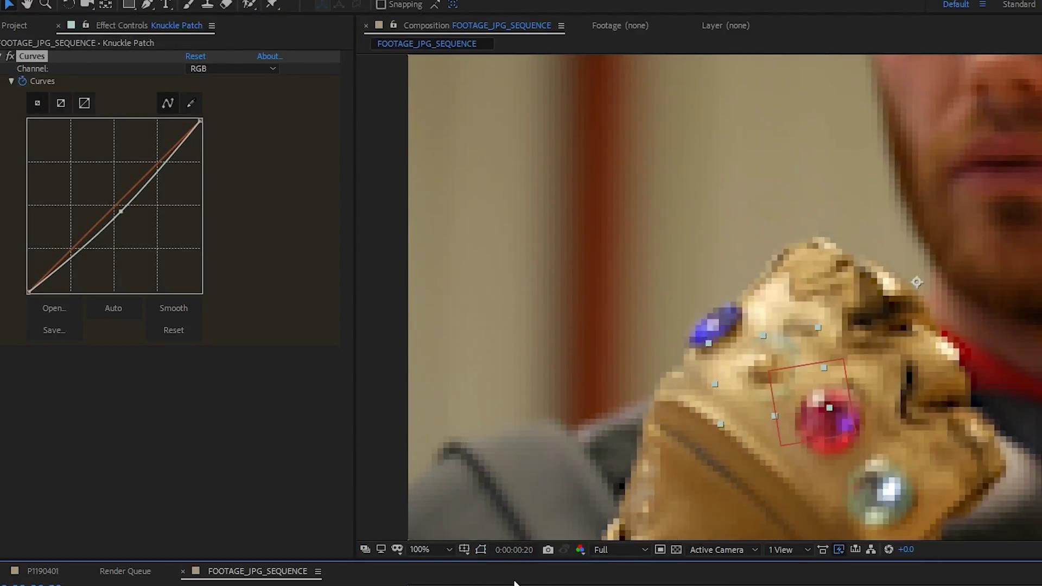
{"action": "left_click_drag", "start_coordinate": [121, 211], "coordinate": [124, 212]}
{"action": "left_click", "coordinate": [500, 584]}
{"action": "left_click_drag", "start_coordinate": [978, 397], "coordinate": [864, 206]}
{"action": "left_click_drag", "start_coordinate": [125, 213], "coordinate": [145, 228]}
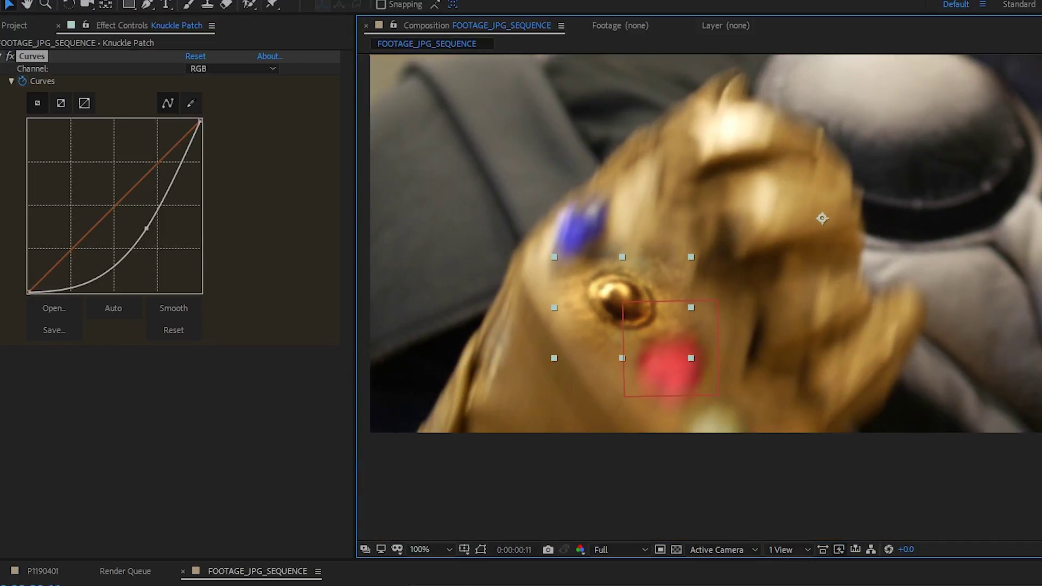
{"action": "key", "text": "space"}
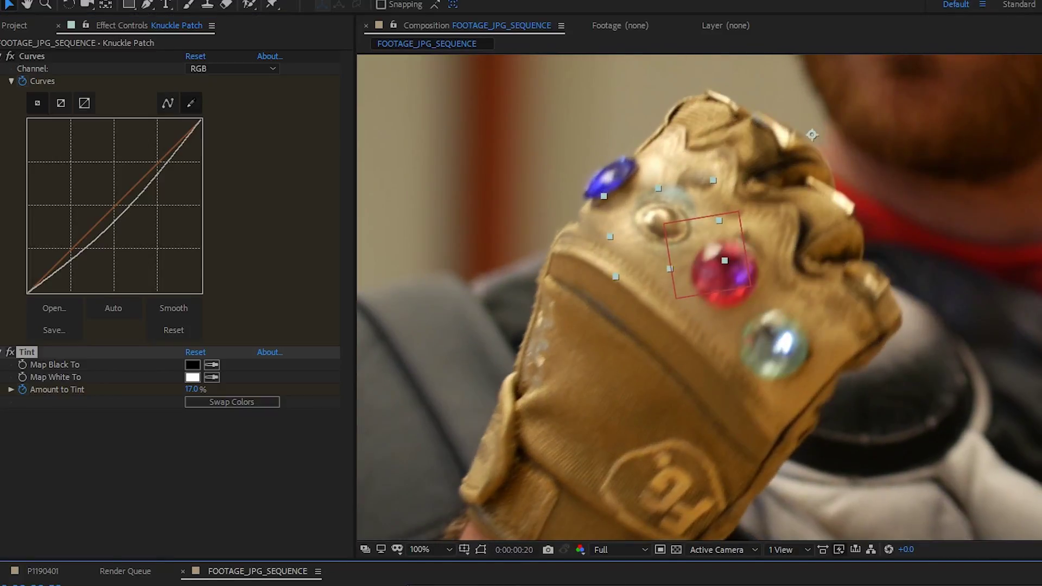
Keyframe the Tint effect's Amount to Tint on the Knuckle Patch layer between 0:00:00:12 and 0:00:00:20
{"action": "left_click_drag", "start_coordinate": [192, 389], "coordinate": [184, 394]}
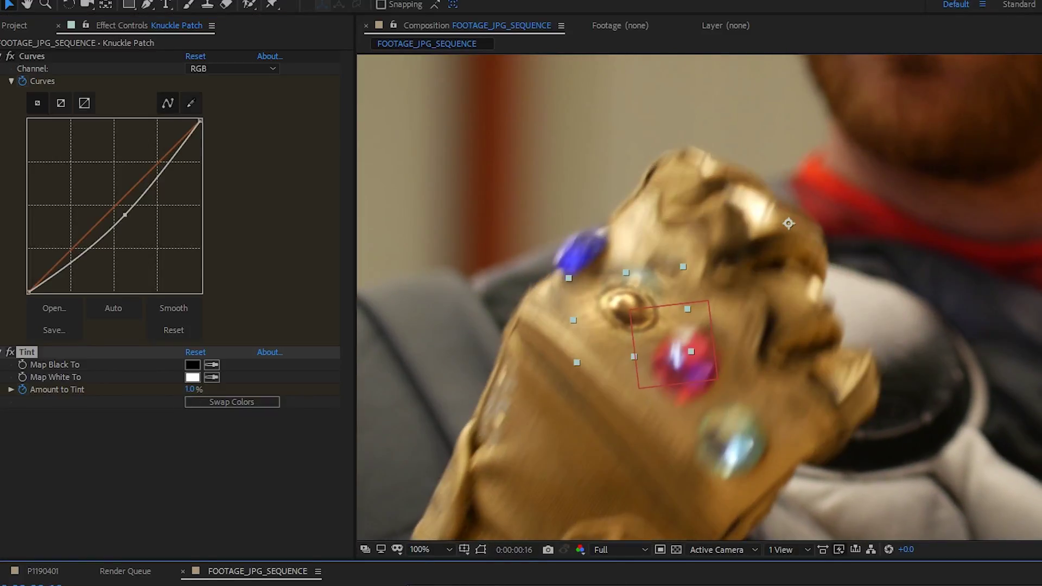
{"action": "left_click_drag", "start_coordinate": [192, 389], "coordinate": [196, 391]}
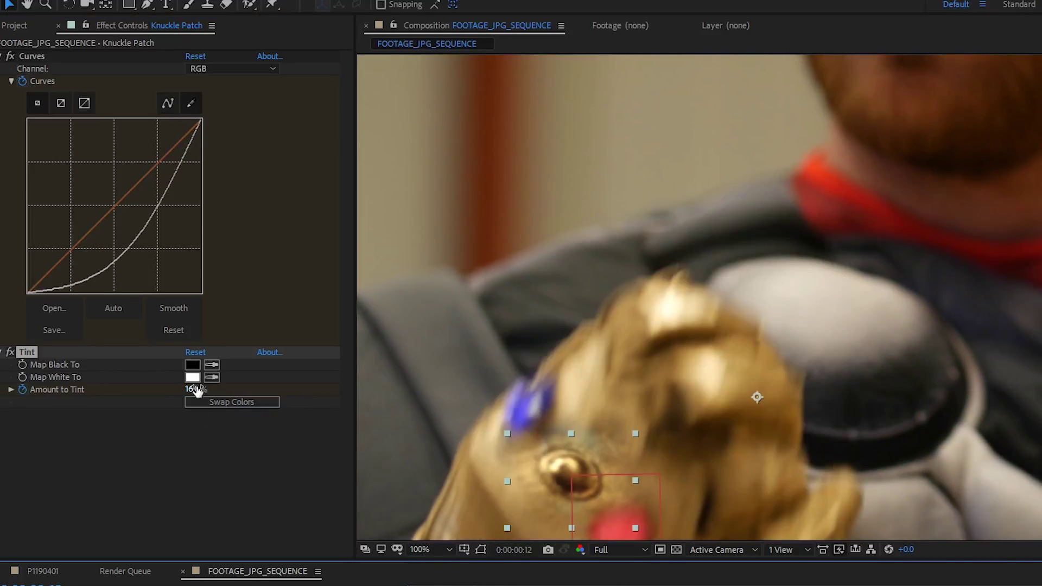
{"action": "left_click_drag", "start_coordinate": [192, 389], "coordinate": [196, 389]}
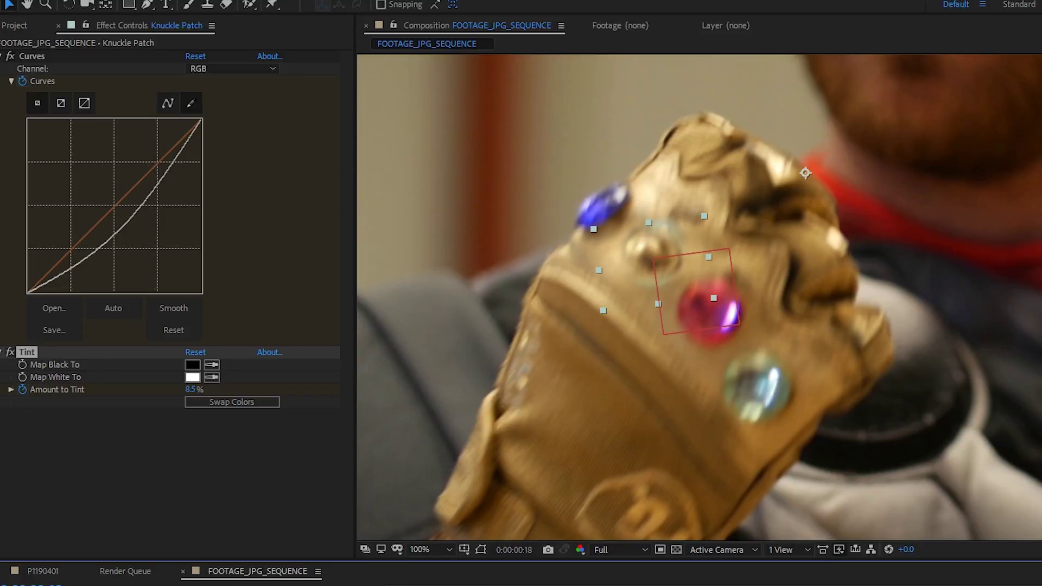
{"action": "left_click", "coordinate": [428, 549]}
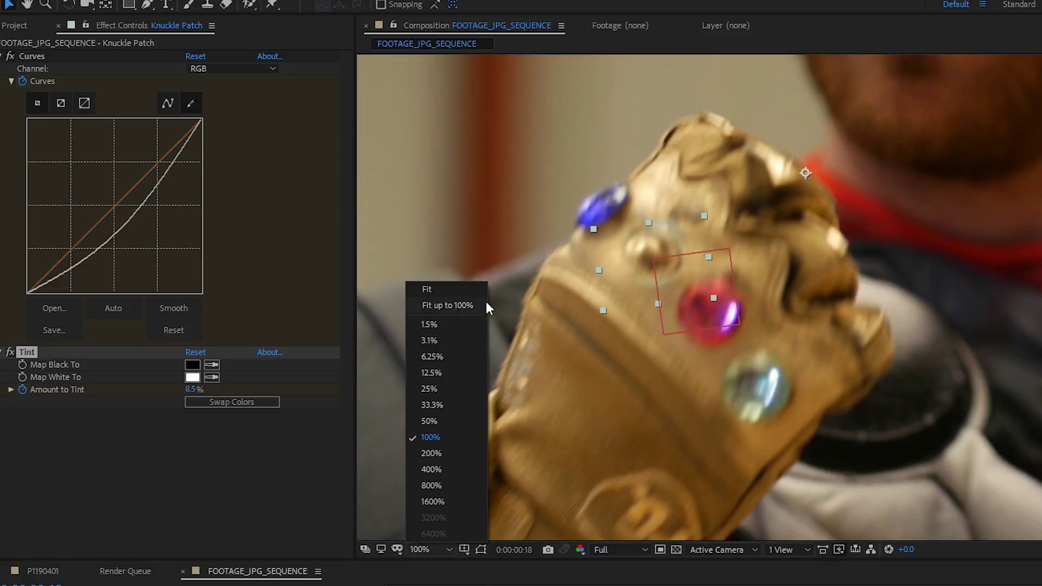
{"action": "left_click", "coordinate": [487, 301]}
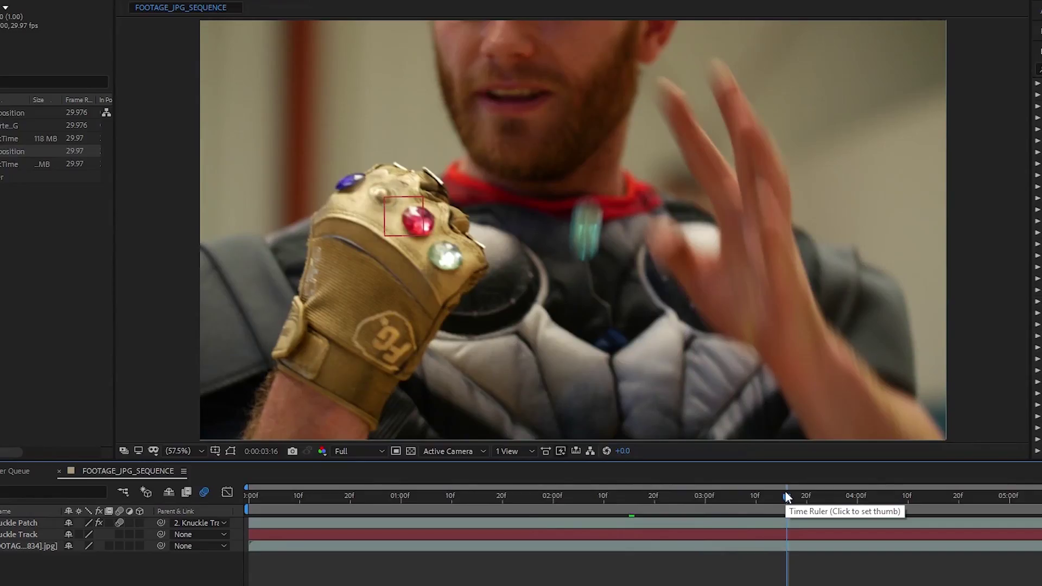
Step back and forth through the frames around 0:00:03:16 at 100% magnification to examine the falling gem and its string
{"action": "mouse_move", "coordinate": [780, 495]}
{"action": "left_mouse_down"}
{"action": "mouse_move", "coordinate": [754, 506]}
{"action": "mouse_move", "coordinate": [786, 503]}
{"action": "left_mouse_up"}
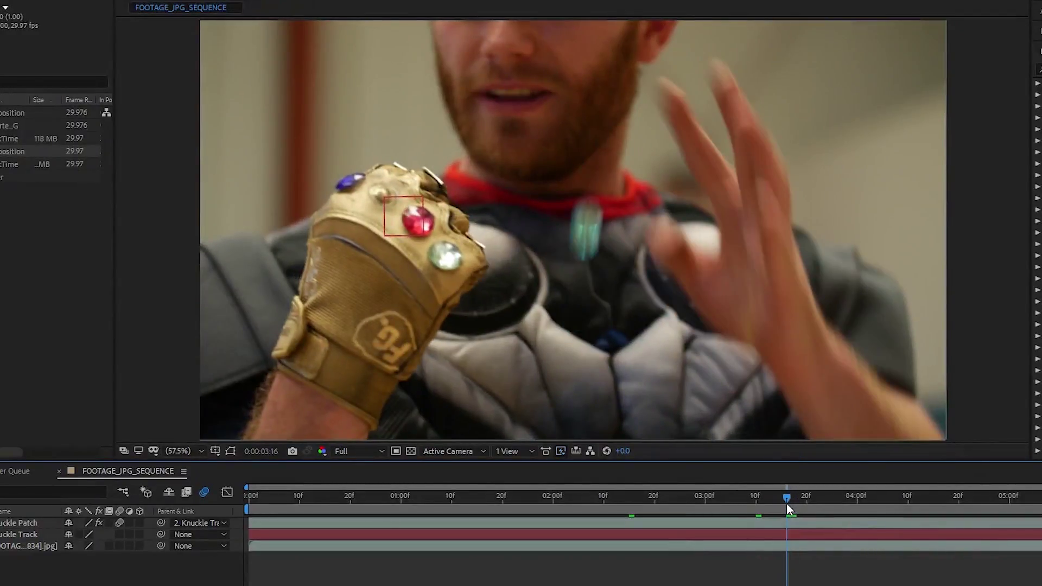
{"action": "key", "text": "slash"}
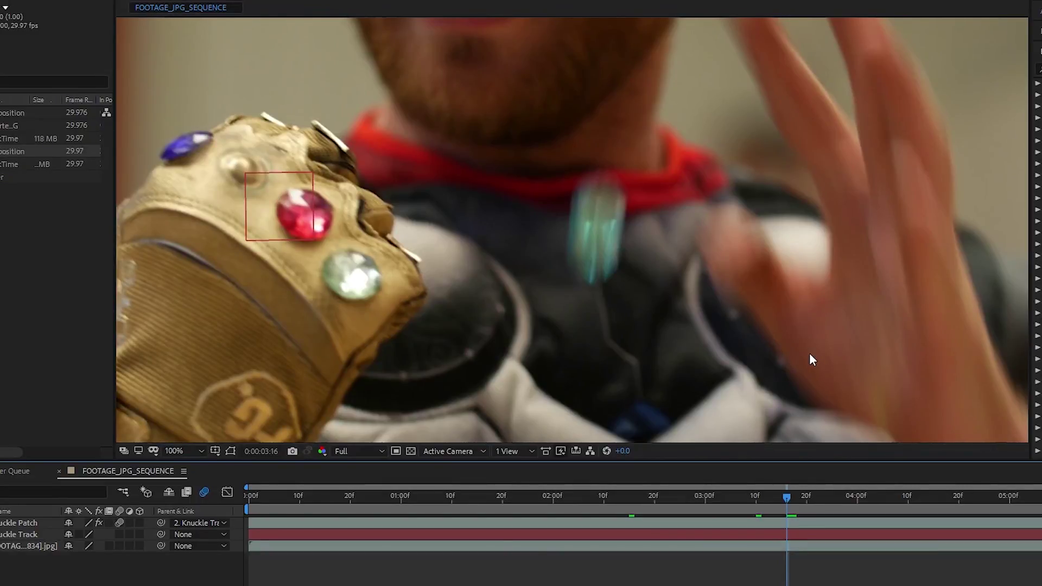
{"action": "key", "text": "Page_Up"}
{"action": "key", "text": "Page_Down"}
{"action": "key", "text": "Page_Down"}
{"action": "key", "text": "Page_Up"}
{"action": "key", "text": "Page_Up"}
{"action": "key", "text": "Page_Down"}
{"action": "key", "text": "Page_Down"}
{"action": "key", "text": "Page_Up"}
{"action": "key", "text": "Page_Down"}
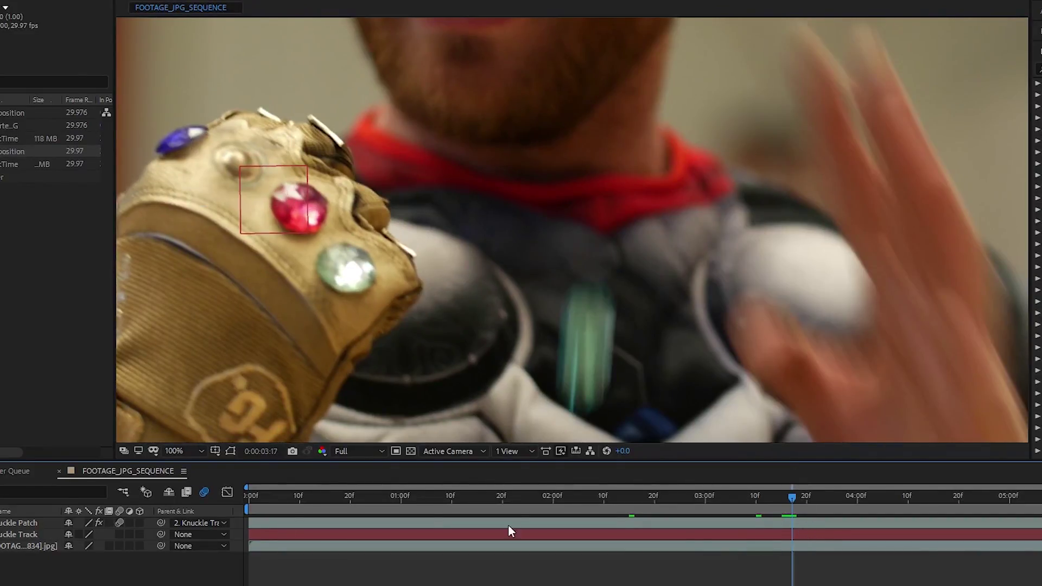
Duplicate the JPEG footage layer and trim the copy to the single frame at 0:00:03:17
{"action": "left_click", "coordinate": [43, 546]}
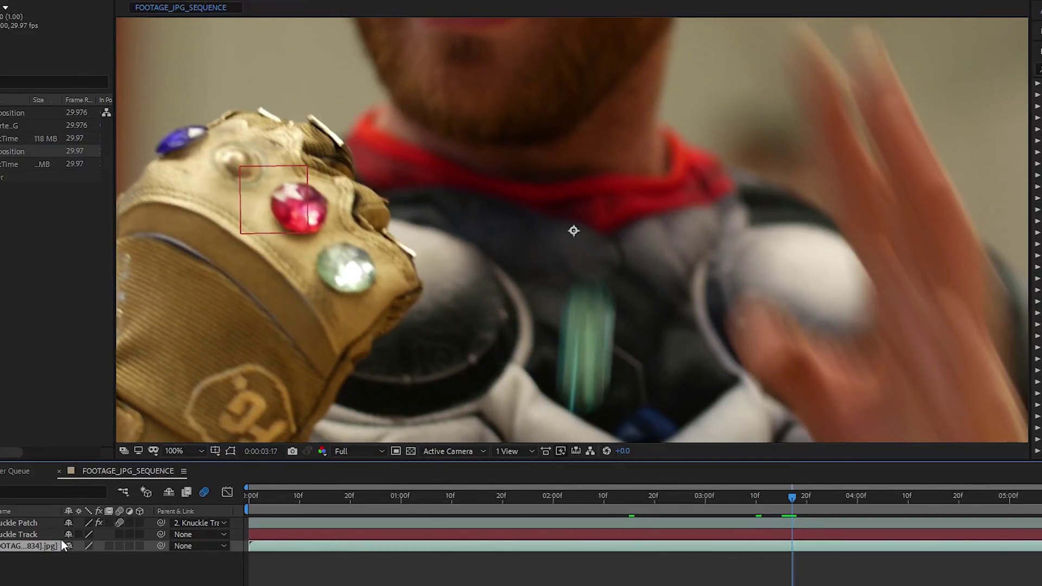
{"action": "key", "text": "ctrl+d"}
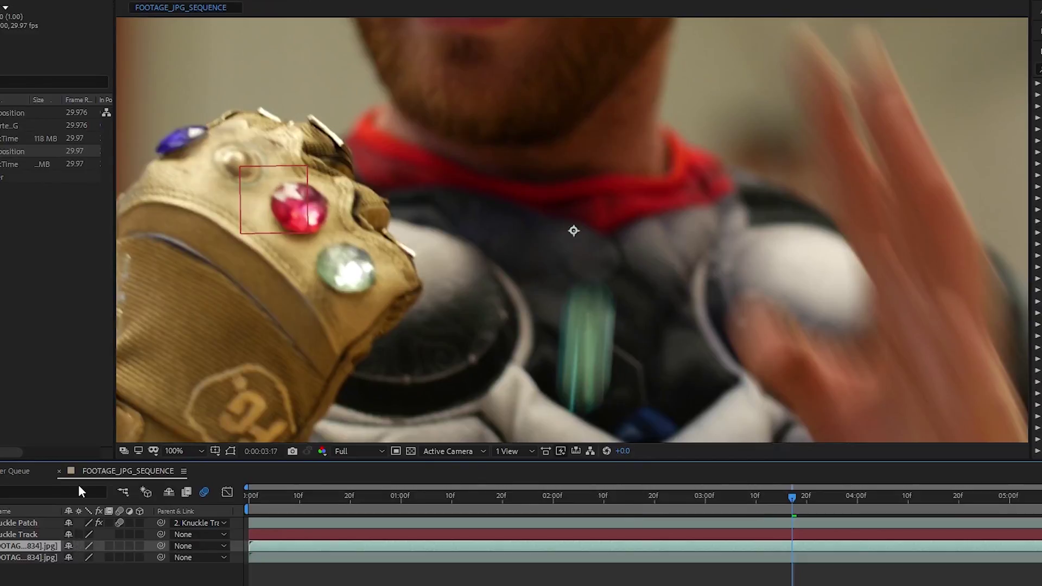
{"action": "key", "text": "alt+bracketleft"}
{"action": "key", "text": "alt+bracketright"}
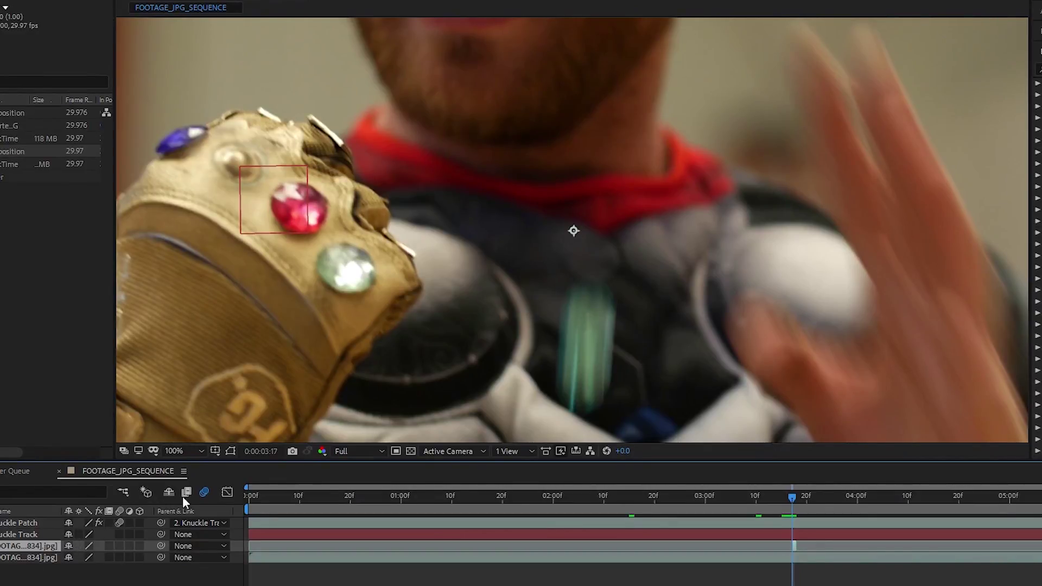
{"action": "key", "text": "Page_Down"}
{"action": "key", "text": "Page_Up"}
{"action": "key", "text": "Page_Up"}
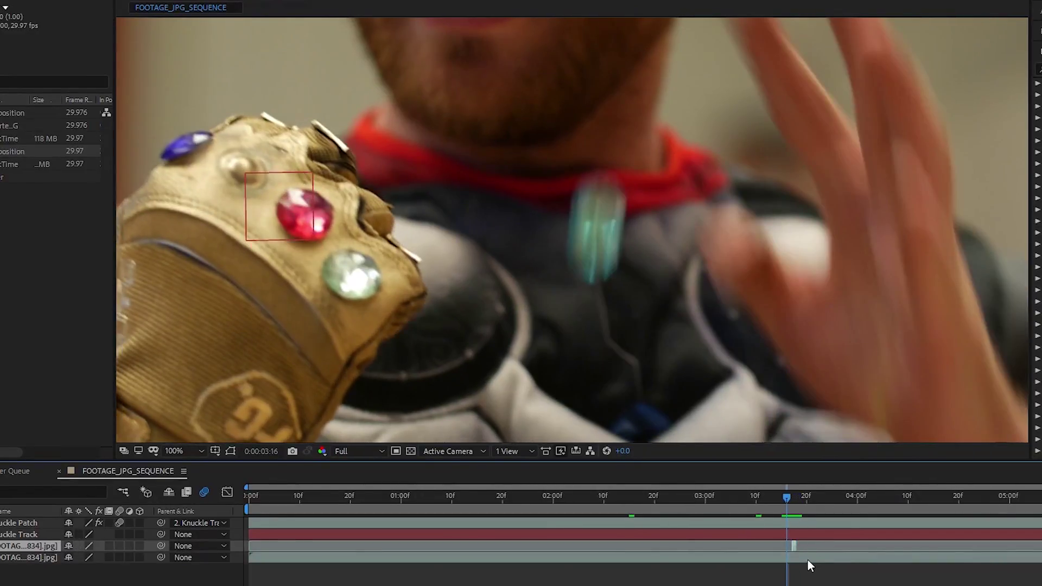
{"action": "key", "text": "semicolon"}
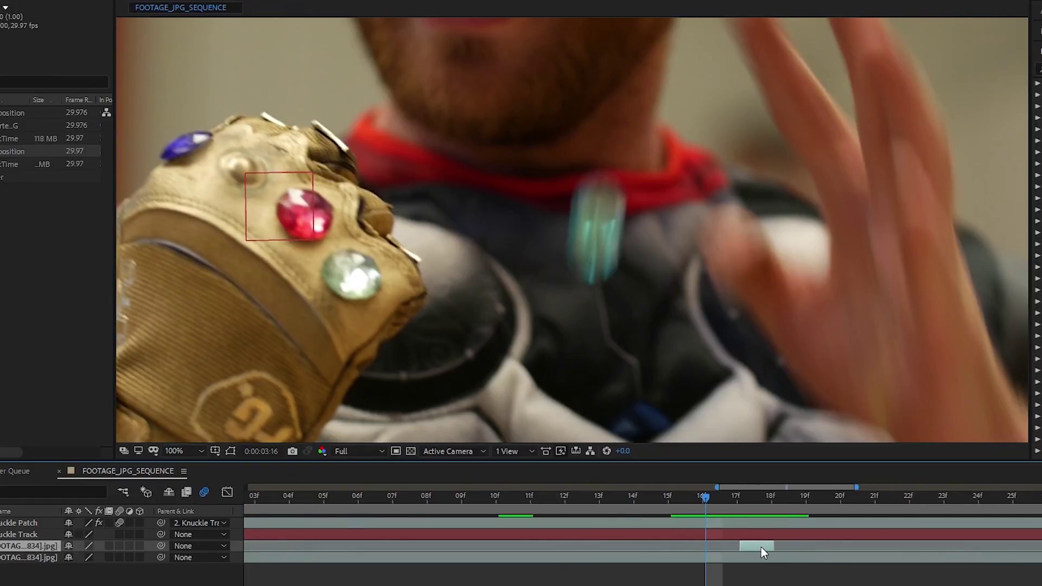
Slide the one-frame footage copy to 0:00:03:16 and mask a patch of it around the falling gem
{"action": "left_click_drag", "start_coordinate": [748, 551], "coordinate": [739, 552]}
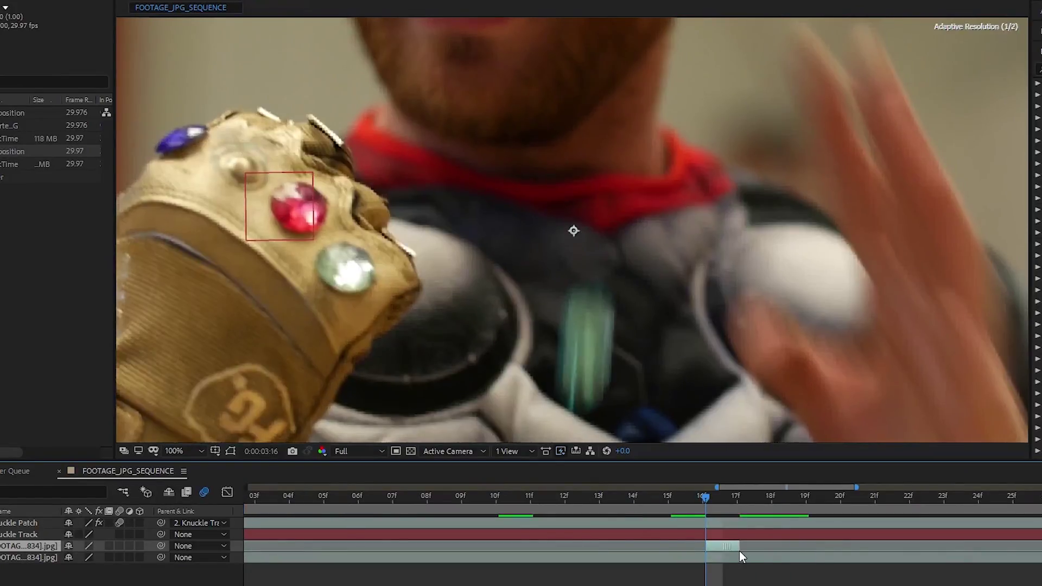
{"action": "left_click", "coordinate": [527, 214]}
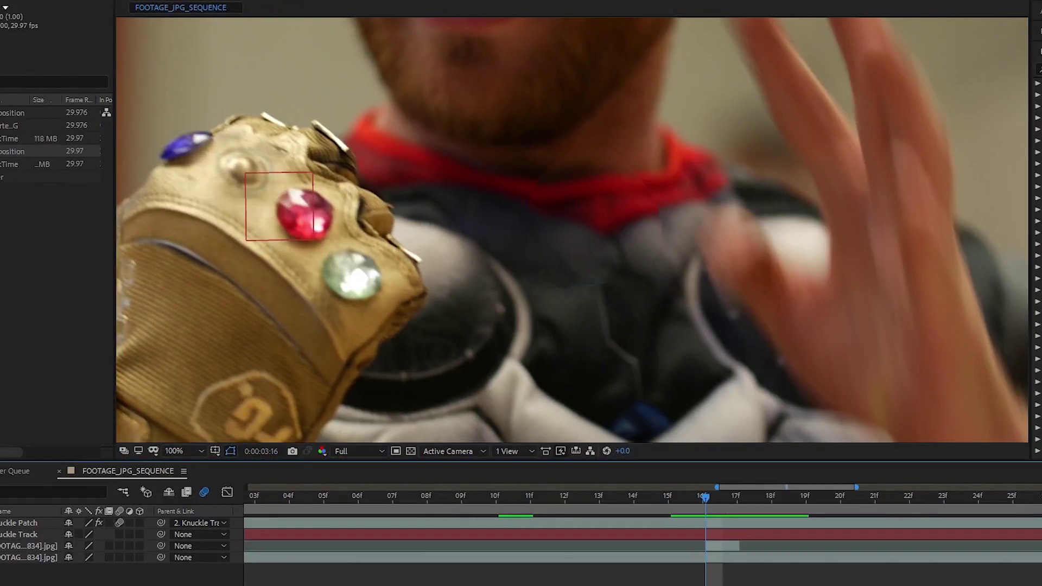
Set the masked patch layer's blending mode to Difference
{"action": "key", "text": "F4"}
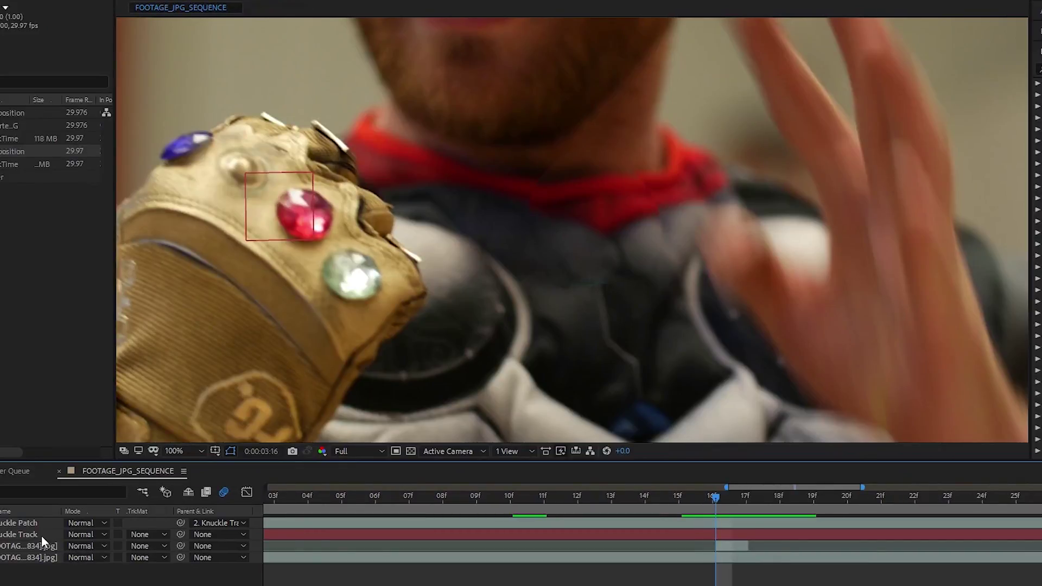
{"action": "left_click", "coordinate": [89, 546]}
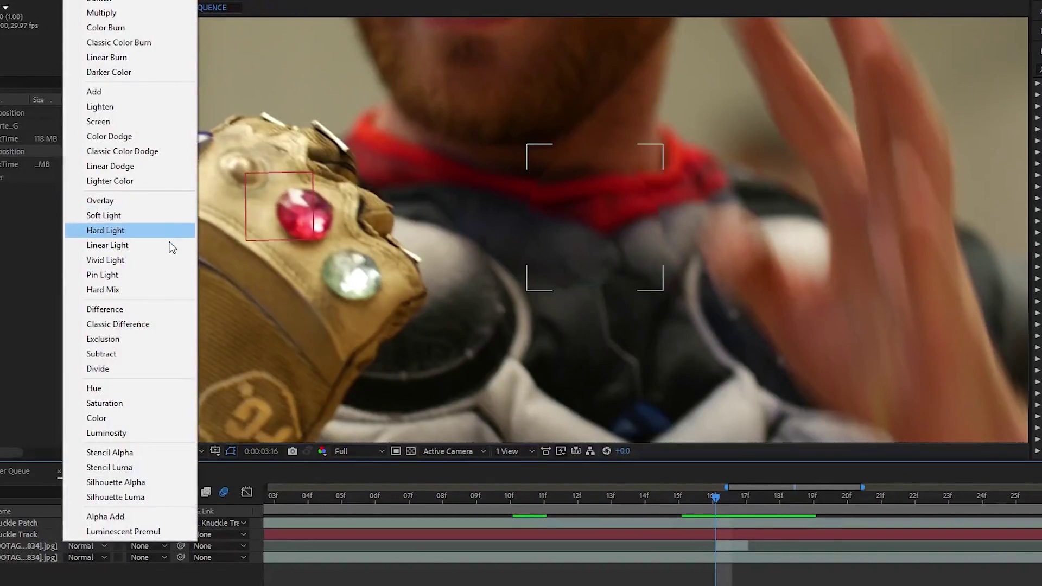
{"action": "left_click", "coordinate": [155, 303]}
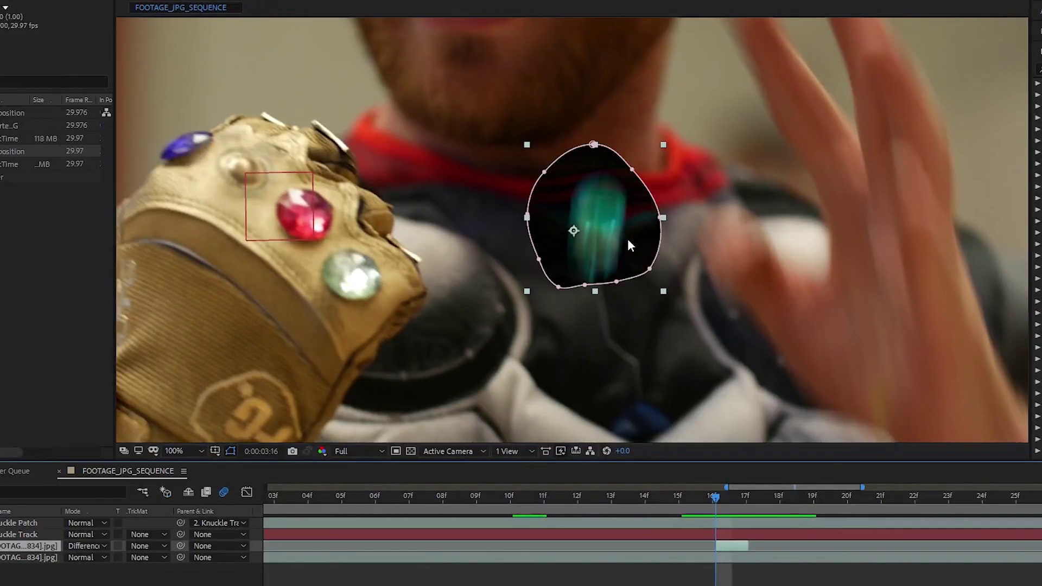
Nudge the masked patch up and to the right to align it with the background around the falling gem
{"action": "key", "text": "period"}
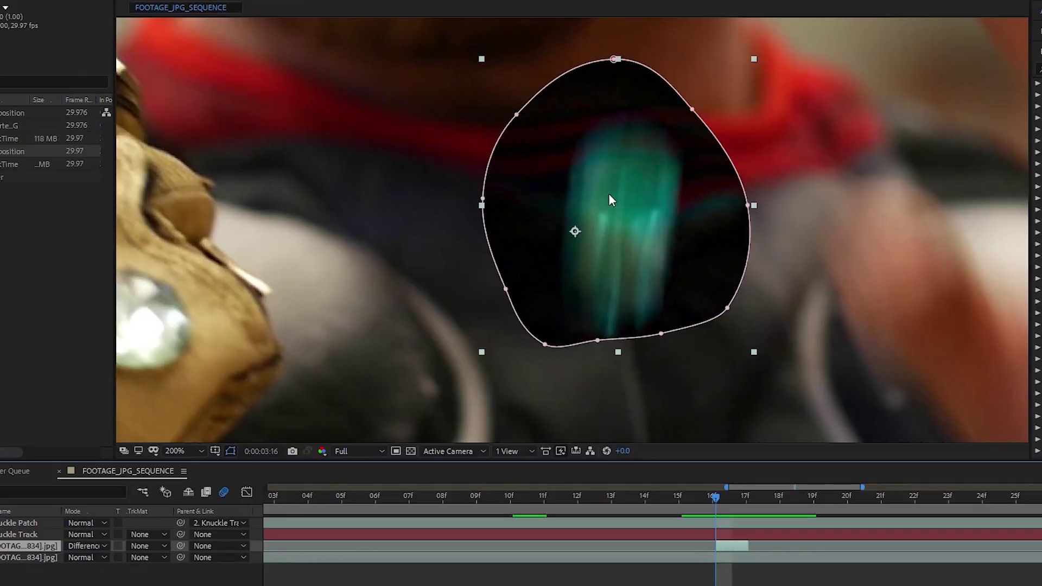
{"action": "key", "text": "period"}
{"action": "left_click_drag", "start_coordinate": [611, 241], "coordinate": [410, 210]}
{"action": "left_click_drag", "start_coordinate": [453, 267], "coordinate": [529, 328]}
{"action": "key", "text": "comma"}
{"action": "key", "text": "period"}
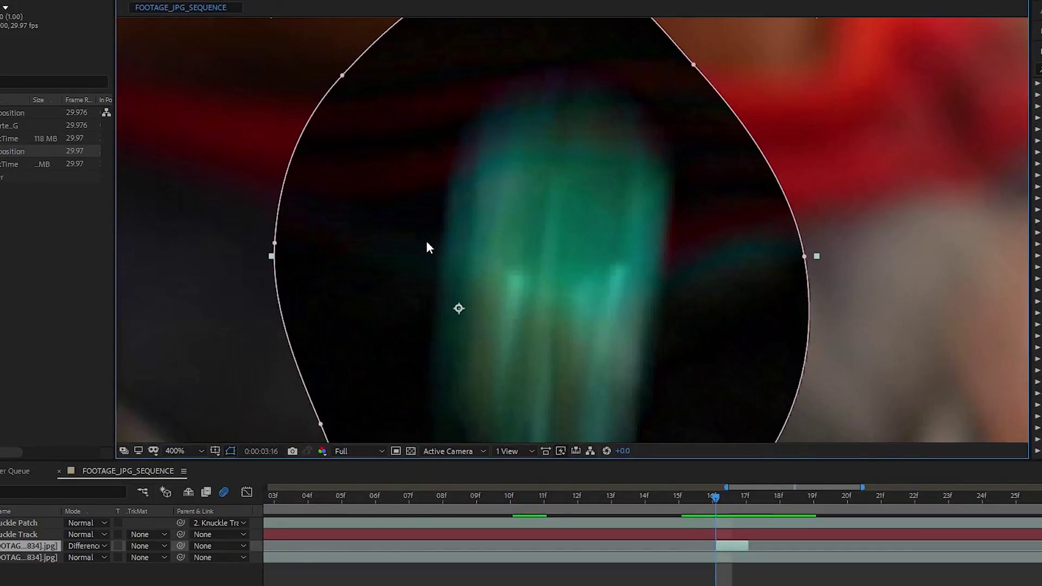
{"action": "key", "text": "Up"}
{"action": "key", "text": "Up"}
{"action": "key", "text": "Up"}
{"action": "key", "text": "Right"}
{"action": "key", "text": "Right"}
{"action": "key", "text": "Right"}
{"action": "key", "text": "Right"}
{"action": "mouse_move", "coordinate": [412, 264]}
{"action": "left_mouse_down"}
{"action": "mouse_move", "coordinate": [420, 265]}
{"action": "mouse_move", "coordinate": [417, 248]}
{"action": "left_mouse_up"}
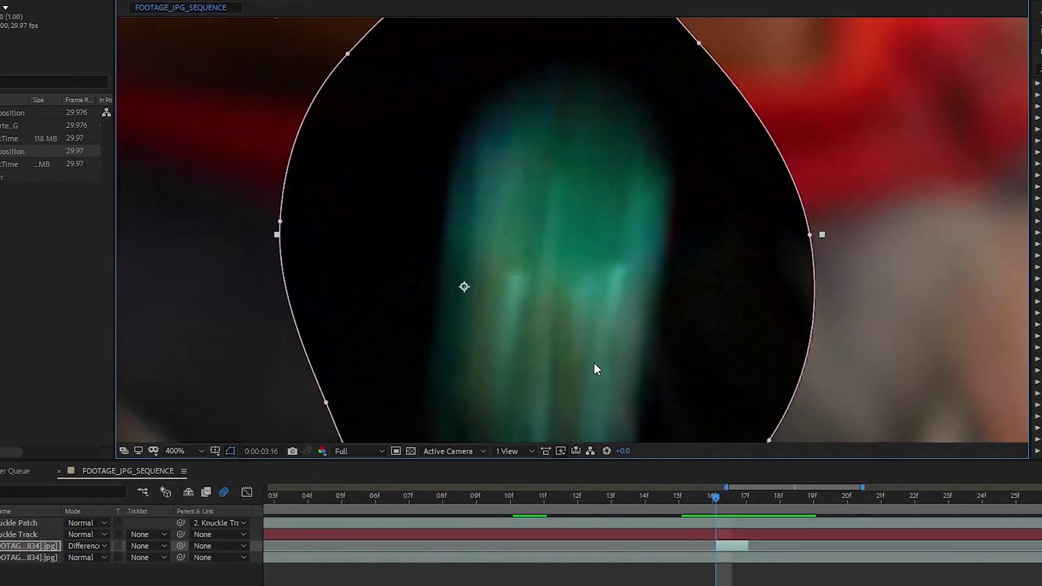
{"action": "key", "text": "comma"}
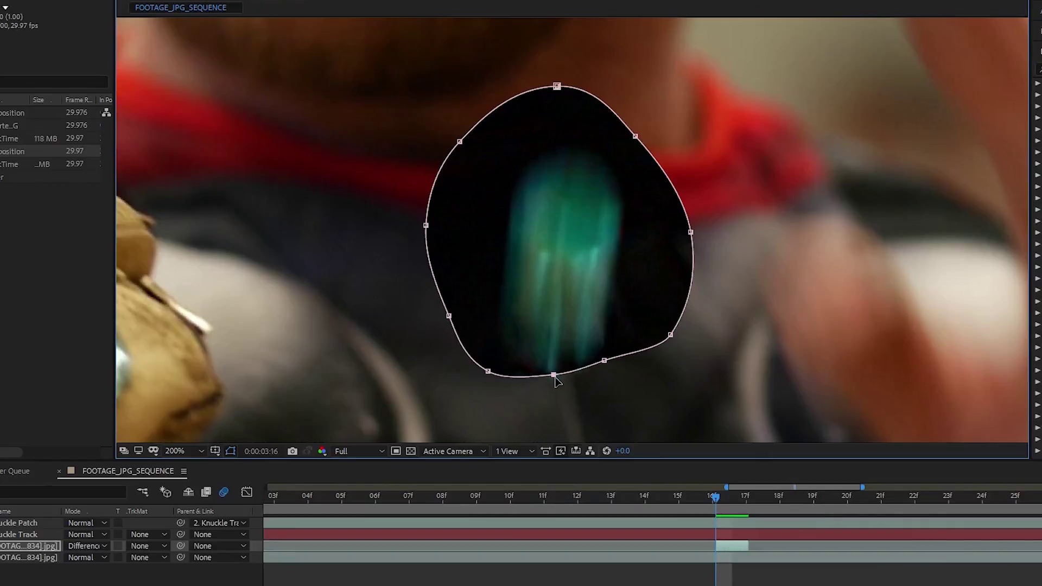
Return the patch layer's blending mode to Normal and reveal its mask feather
{"action": "left_click", "coordinate": [86, 546]}
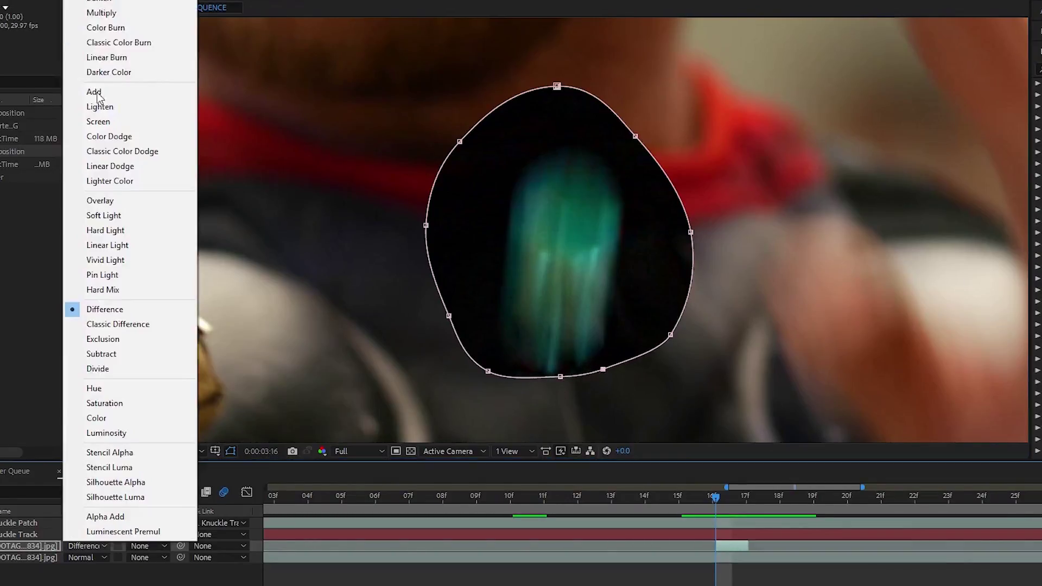
{"action": "left_click", "coordinate": [97, 0]}
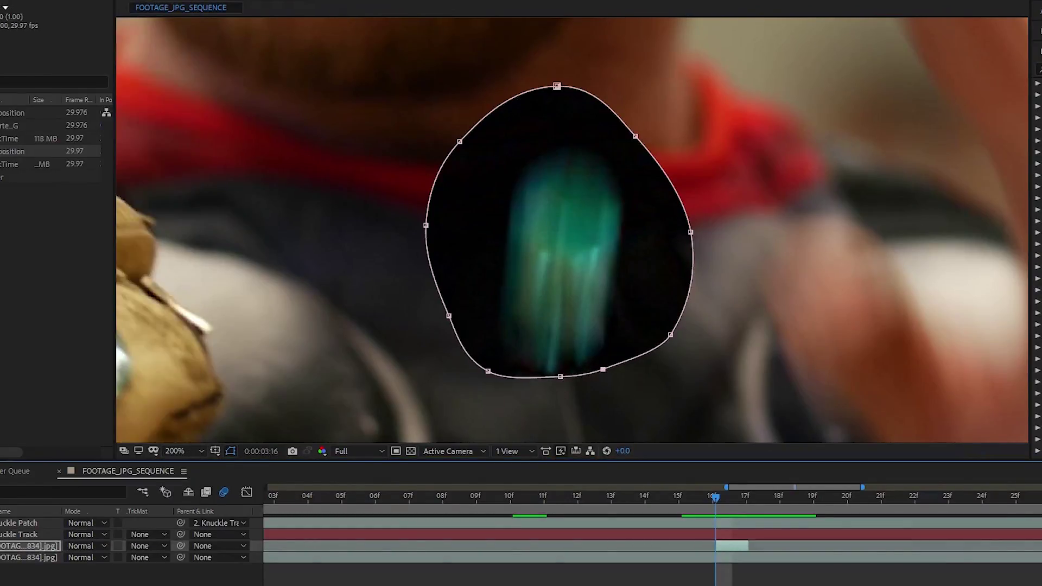
{"action": "key", "text": "f"}
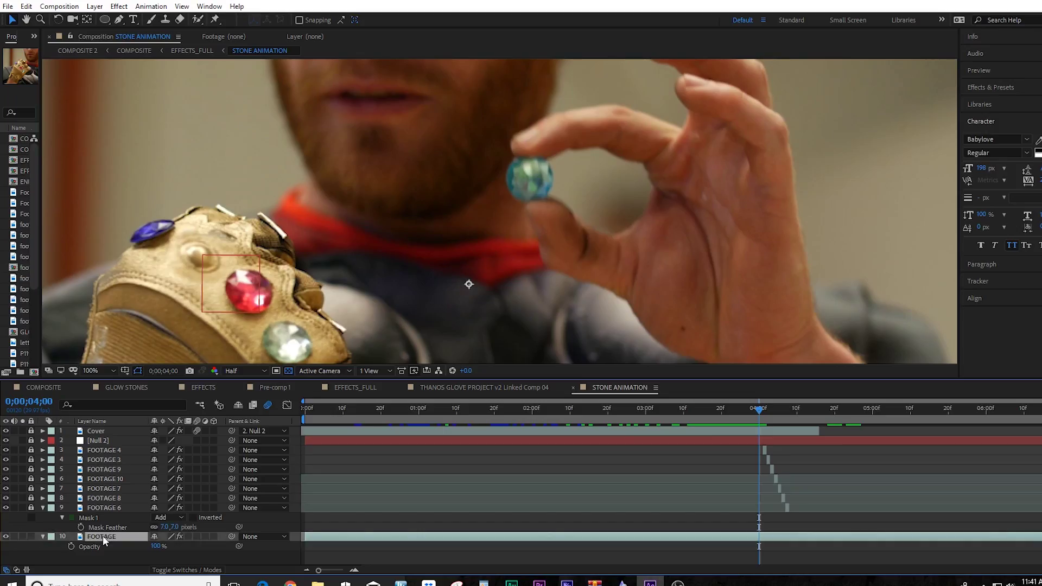
Freeze a duplicate of the FOOTAGE layer at 0;00;04;00 and mask it to the gem held between the fingers
{"action": "right_click", "coordinate": [759, 130]}
{"action": "key", "text": "Escape"}
{"action": "scroll", "coordinate": [513, 203], "scroll_direction": "up", "scroll_amount": 4}
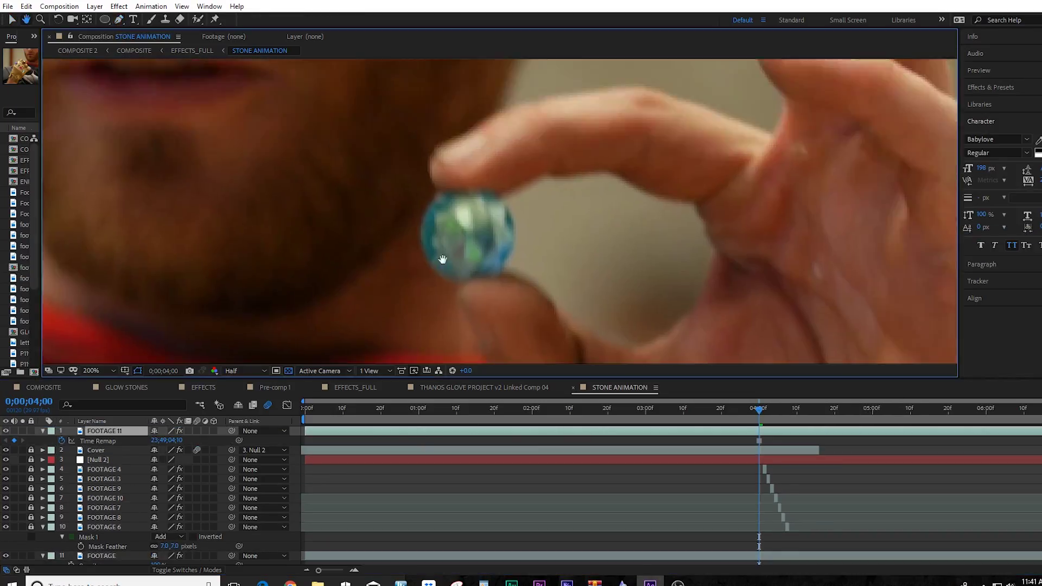
{"action": "left_click", "coordinate": [356, 147]}
{"action": "left_click", "coordinate": [372, 130]}
{"action": "left_click", "coordinate": [440, 129]}
{"action": "left_click", "coordinate": [485, 142]}
{"action": "left_click", "coordinate": [12, 20]}
Trim the frozen gem layer to start at 0;00;04;00 and set a Rotation keyframe there
{"action": "key", "text": "alt+["}
{"action": "key", "text": "r"}
{"action": "left_click", "coordinate": [71, 441]}
Move the gem from the fingers toward the glove at a further point on the timeline to animate its position
{"action": "scroll", "coordinate": [561, 216], "scroll_direction": "down", "scroll_amount": 2}
{"action": "left_click_drag", "start_coordinate": [561, 216], "coordinate": [660, 216]}
{"action": "left_click_drag", "start_coordinate": [759, 410], "coordinate": [815, 432]}
{"action": "left_click", "coordinate": [815, 432]}
{"action": "left_click_drag", "start_coordinate": [579, 214], "coordinate": [370, 205]}
Place the gem layer's anchor point on the centre of the gem at 0;00;04;00
{"action": "left_click", "coordinate": [87, 20]}
{"action": "left_click", "coordinate": [760, 410]}
{"action": "left_click_drag", "start_coordinate": [520, 318], "coordinate": [574, 212]}
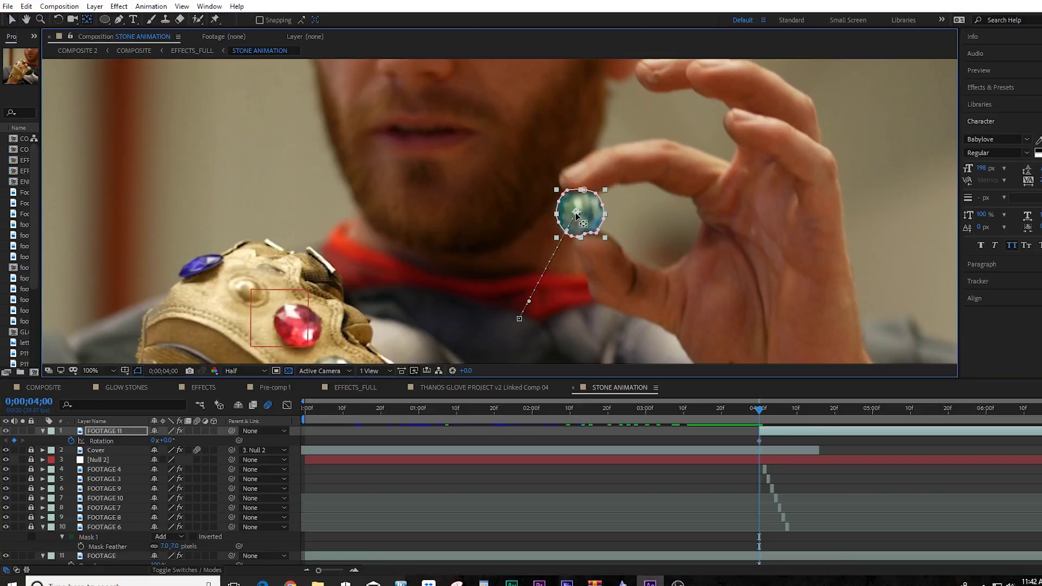
{"action": "key", "text": "v"}
Fit the gem into the glove's empty knuckle socket at the end of its flight by repositioning and rotating it
{"action": "key", "text": "u"}
{"action": "left_click", "coordinate": [53, 451]}
{"action": "left_click_drag", "start_coordinate": [760, 411], "coordinate": [819, 411]}
{"action": "left_click_drag", "start_coordinate": [579, 214], "coordinate": [248, 240]}
{"action": "key", "text": "w"}
{"action": "left_click_drag", "start_coordinate": [231, 250], "coordinate": [261, 240]}
{"action": "left_click", "coordinate": [12, 20]}
{"action": "key", "text": "Caps_Lock"}
{"action": "key", "text": "Caps_Lock"}
{"action": "left_click_drag", "start_coordinate": [281, 264], "coordinate": [262, 240]}
Trim the end of the selected layer a few frames after the gem leaves the fingers
{"action": "left_click_drag", "start_coordinate": [820, 410], "coordinate": [770, 411]}
{"action": "key", "text": "alt+bracketright"}
{"action": "left_click_drag", "start_coordinate": [833, 483], "coordinate": [752, 458]}
{"action": "left_click_drag", "start_coordinate": [40, 284], "coordinate": [181, 281]}
{"action": "left_click", "coordinate": [208, 6]}
{"action": "left_click", "coordinate": [244, 547]}
{"action": "left_click", "coordinate": [84, 268]}
{"action": "left_click", "coordinate": [81, 302]}
{"action": "left_click", "coordinate": [66, 322]}
{"action": "key", "text": "ctrl+z"}
{"action": "left_click", "coordinate": [83, 268]}
{"action": "left_click", "coordinate": [81, 291]}
{"action": "left_click", "coordinate": [66, 322]}
{"action": "left_click_drag", "start_coordinate": [770, 411], "coordinate": [820, 428]}
{"action": "left_click", "coordinate": [990, 88]}
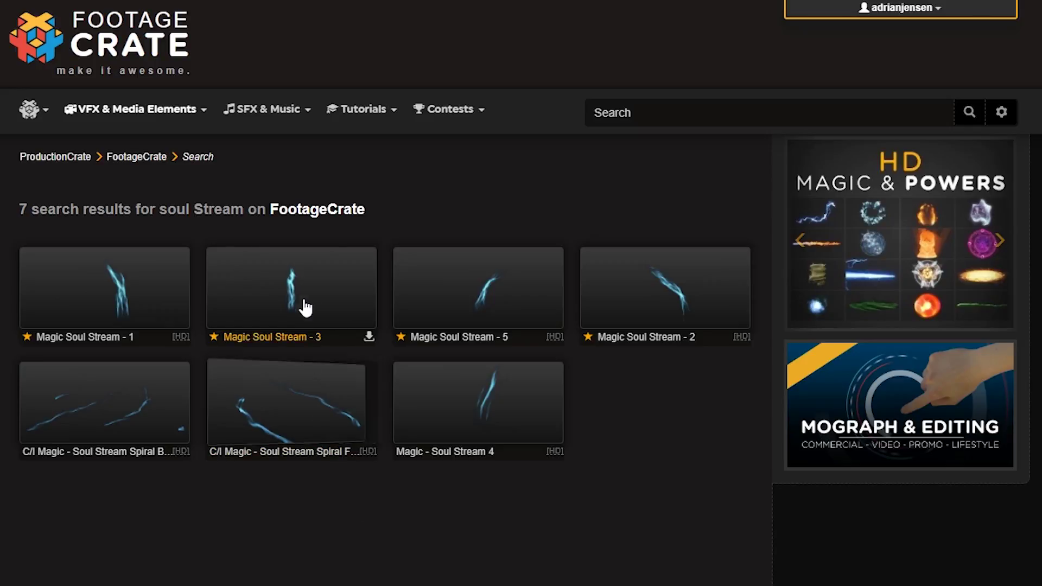
Switch to FootageCrate and open the Magic Soul Stream - 3 clip from the soul stream results
{"action": "left_click", "coordinate": [302, 271]}
{"action": "scroll", "coordinate": [302, 272], "scroll_direction": "down", "scroll_amount": 1}
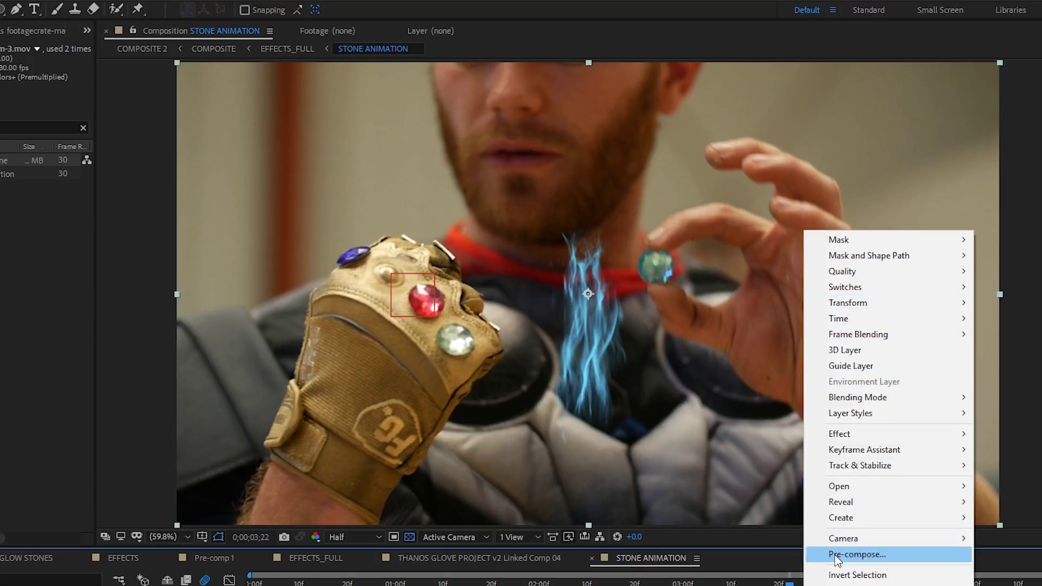
Pre-compose the magic soul stream footage into a new composition named Magic and open it
{"action": "left_click", "coordinate": [835, 557]}
{"action": "type", "text": "Magic"}
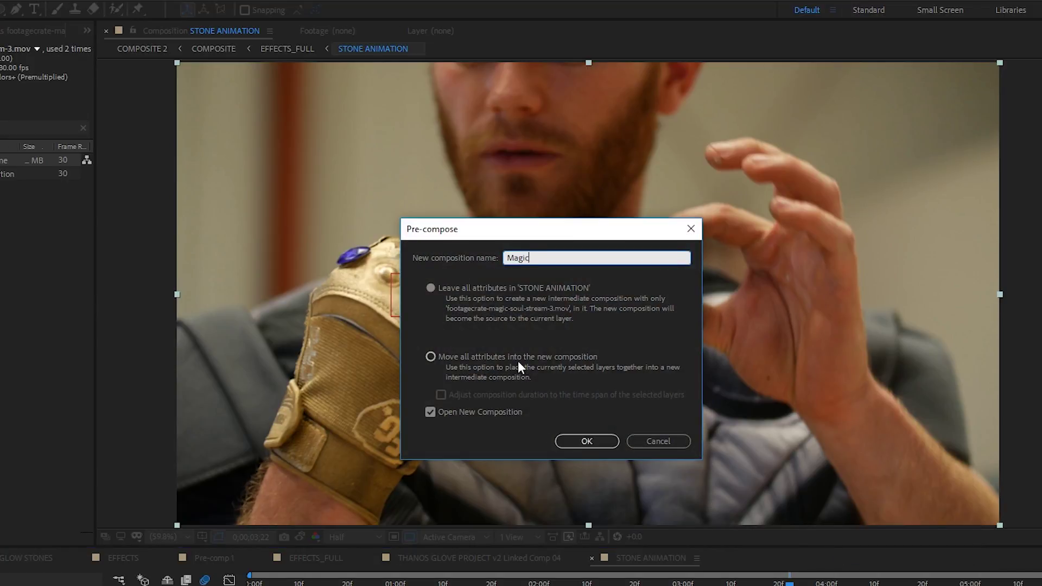
{"action": "left_click", "coordinate": [587, 441]}
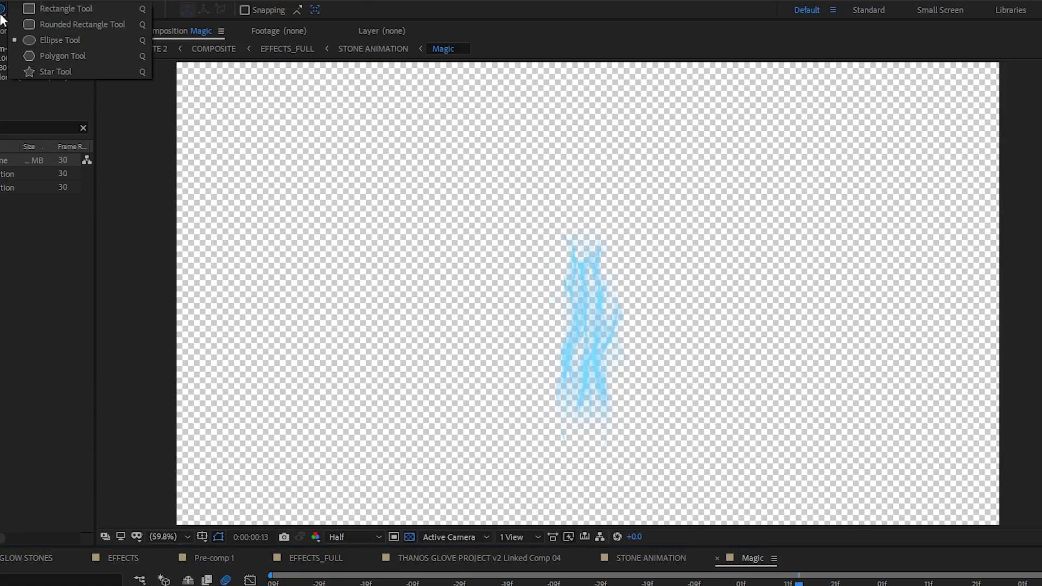
Try to isolate the blue stream with a tall rectangular mask
{"action": "left_click_drag", "start_coordinate": [562, 195], "coordinate": [604, 426]}
{"action": "key", "text": "f"}
{"action": "left_click", "coordinate": [409, 536]}
Add a black solid behind the blue stream in the Magic composition
{"action": "left_click", "coordinate": [4, 1]}
{"action": "mouse_move", "coordinate": [33, 9]}
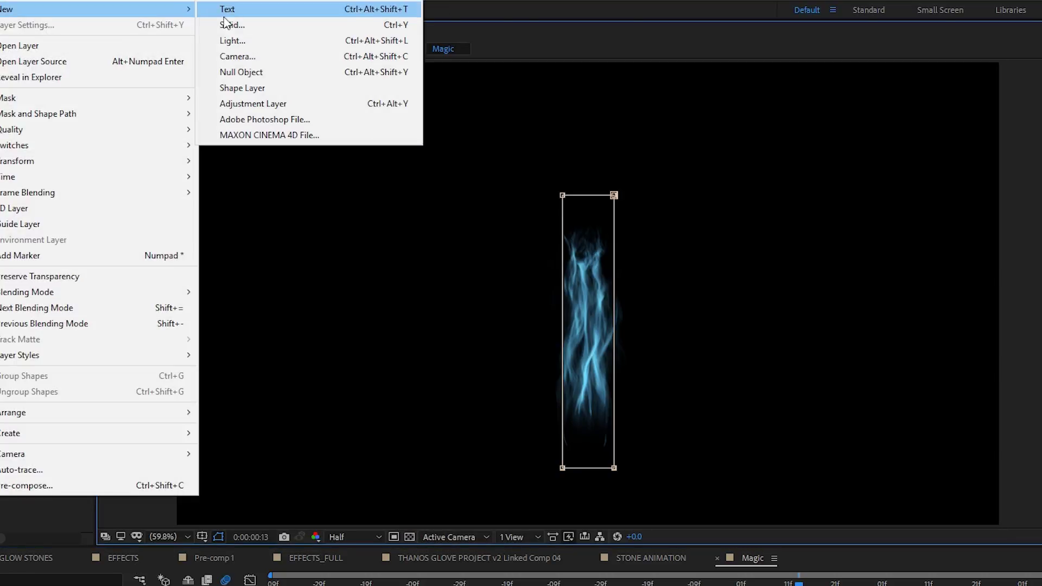
{"action": "left_click", "coordinate": [229, 24]}
{"action": "left_click", "coordinate": [191, 470]}
{"action": "left_click", "coordinate": [940, 417]}
{"action": "left_click", "coordinate": [1041, 239]}
{"action": "left_click", "coordinate": [250, 508]}
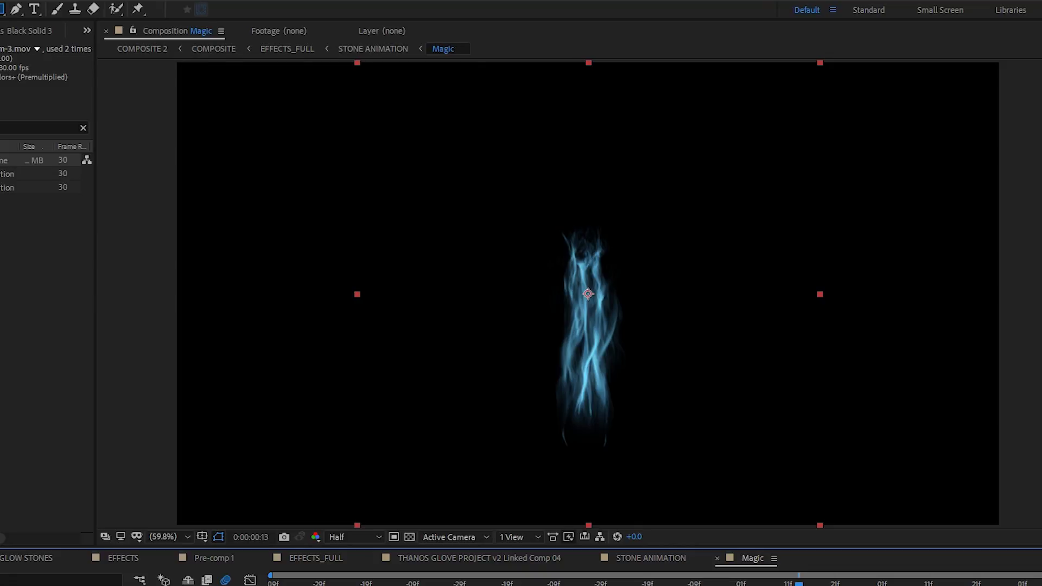
Draw a closed RotoBezier mask on the black solid, outlining the blue stream
{"action": "left_click", "coordinate": [409, 537]}
{"action": "left_click", "coordinate": [16, 9]}
{"action": "left_click", "coordinate": [554, 216]}
{"action": "left_click", "coordinate": [554, 315]}
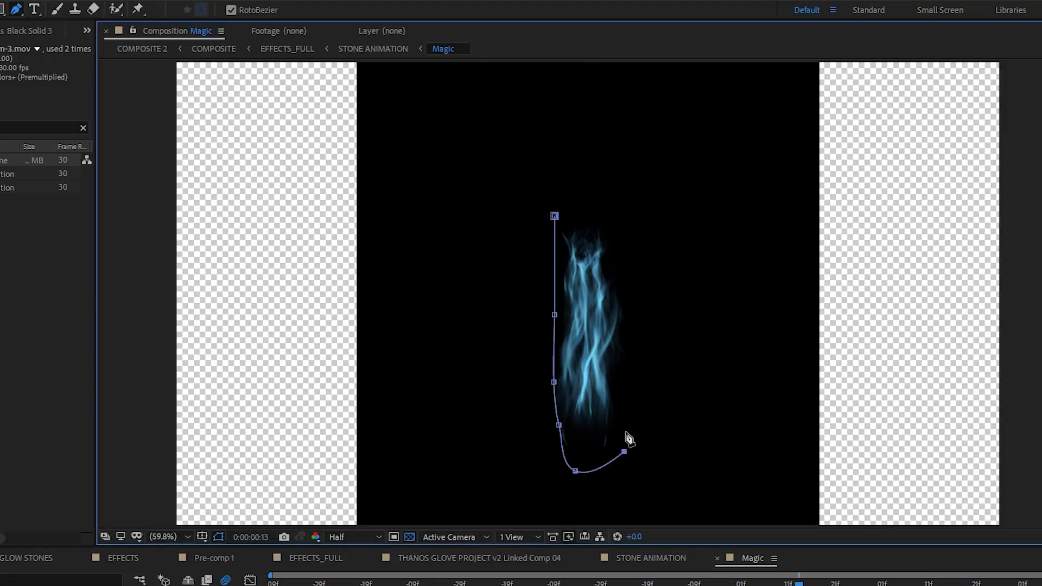
{"action": "left_click", "coordinate": [560, 209]}
{"action": "left_click", "coordinate": [554, 216]}
Reshape the solid's mask by raising its upper edge to cover the stream at 0:00:00:28 and tightening its lower edge
{"action": "left_click_drag", "start_coordinate": [798, 584], "coordinate": [868, 584]}
{"action": "left_click_drag", "start_coordinate": [605, 219], "coordinate": [604, 186]}
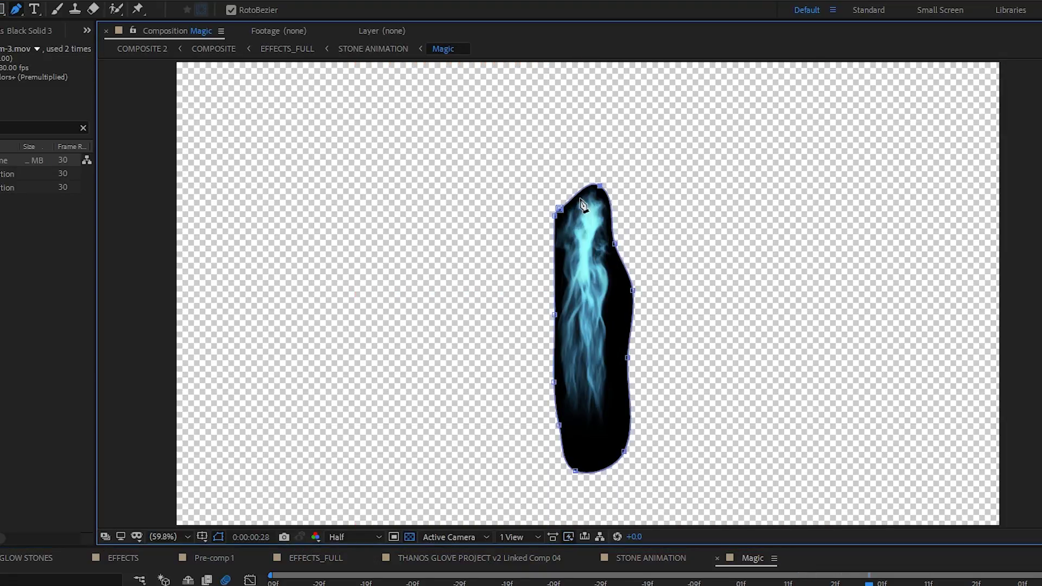
{"action": "left_click_drag", "start_coordinate": [574, 470], "coordinate": [577, 422]}
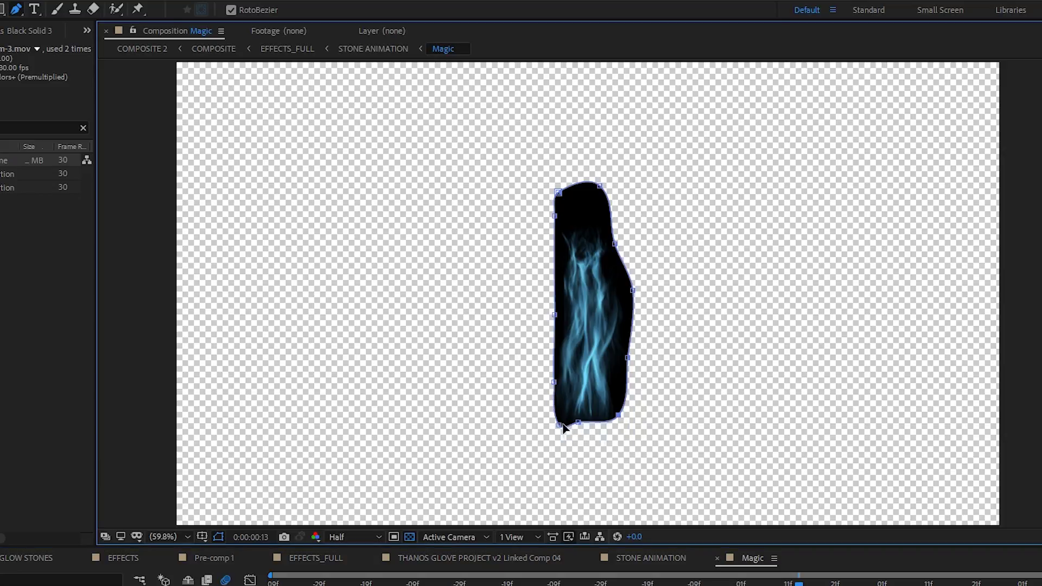
In STONE ANIMATION, pin both ends of the Magic stream with the Puppet Pin tool and stretch it from gem to empty knuckle socket
{"action": "left_click", "coordinate": [639, 558]}
{"action": "left_click", "coordinate": [589, 410]}
{"action": "left_click_drag", "start_coordinate": [590, 412], "coordinate": [656, 268]}
{"action": "left_click_drag", "start_coordinate": [579, 198], "coordinate": [389, 271]}
Advance to 0;00;03;23 and reposition the stream's gem-end puppet pin
{"action": "key", "text": "Page_Down"}
{"action": "left_click", "coordinate": [656, 268]}
{"action": "left_click_drag", "start_coordinate": [656, 269], "coordinate": [659, 254]}
Set the Magic layer's blending mode to Screen
{"action": "key", "text": "F4"}
{"action": "left_click", "coordinate": [82, 585]}
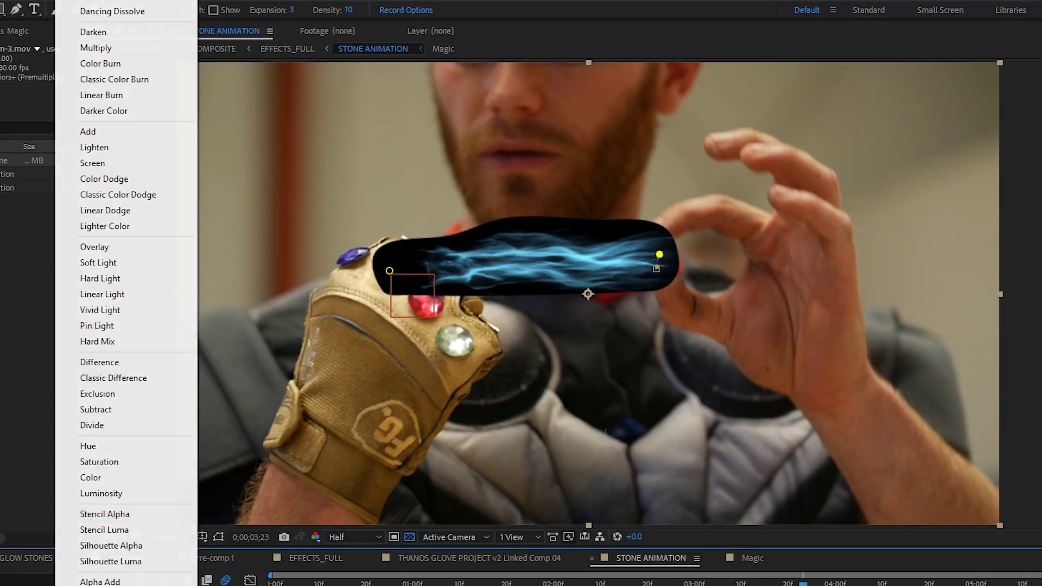
{"action": "left_click", "coordinate": [98, 163]}
Reposition the stream's glove-end pin on the knuckle socket and its gem-end pin on a neighbouring frame
{"action": "left_click_drag", "start_coordinate": [389, 270], "coordinate": [390, 275]}
{"action": "key", "text": "space"}
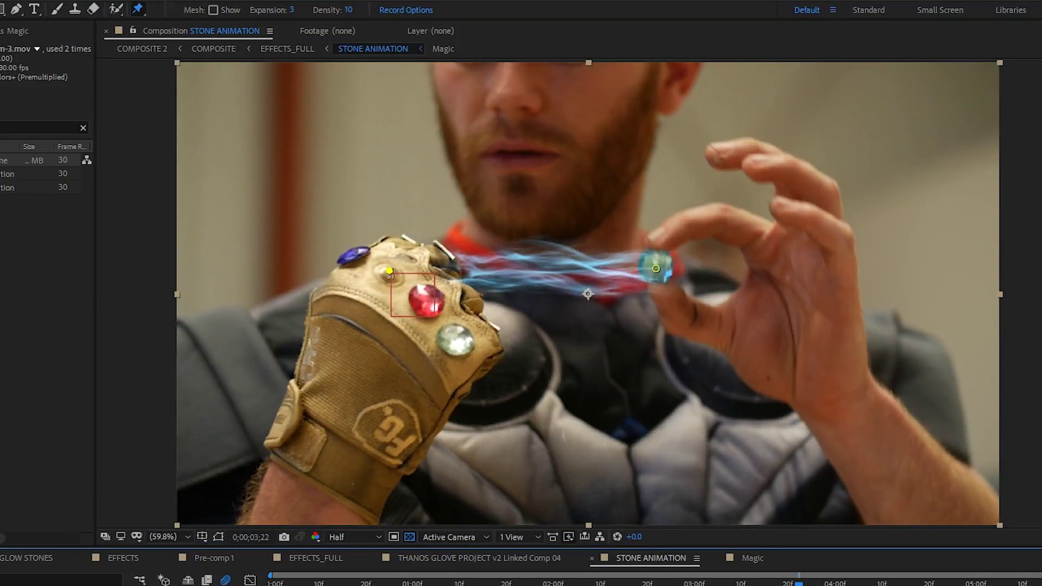
{"action": "key", "text": "Page_Up"}
{"action": "key", "text": "Page_Up"}
{"action": "key", "text": "Page_Up"}
{"action": "mouse_move", "coordinate": [661, 287]}
{"action": "left_mouse_down"}
{"action": "mouse_move", "coordinate": [678, 318]}
{"action": "mouse_move", "coordinate": [641, 212]}
{"action": "mouse_move", "coordinate": [611, 212]}
{"action": "left_mouse_up"}
{"action": "key", "text": "Page_Up"}
{"action": "key", "text": "Page_Up"}
{"action": "key", "text": "Page_Up"}
Keyframe both puppet pins on further frames to keep the stream attached to the moving glove and gem
{"action": "key", "text": "Page_Down"}
{"action": "key", "text": "Page_Down"}
{"action": "key", "text": "Page_Down"}
{"action": "key", "text": "Page_Down"}
{"action": "key", "text": "Page_Down"}
{"action": "key", "text": "Page_Down"}
{"action": "key", "text": "Page_Down"}
{"action": "key", "text": "Page_Down"}
{"action": "key", "text": "Page_Down"}
{"action": "key", "text": "Page_Down"}
{"action": "key", "text": "Page_Down"}
{"action": "key", "text": "Page_Down"}
{"action": "left_click_drag", "start_coordinate": [390, 275], "coordinate": [376, 255]}
{"action": "key", "text": "Page_Down"}
{"action": "key", "text": "Page_Down"}
{"action": "left_click_drag", "start_coordinate": [611, 213], "coordinate": [591, 222]}
{"action": "left_click", "coordinate": [750, 565]}
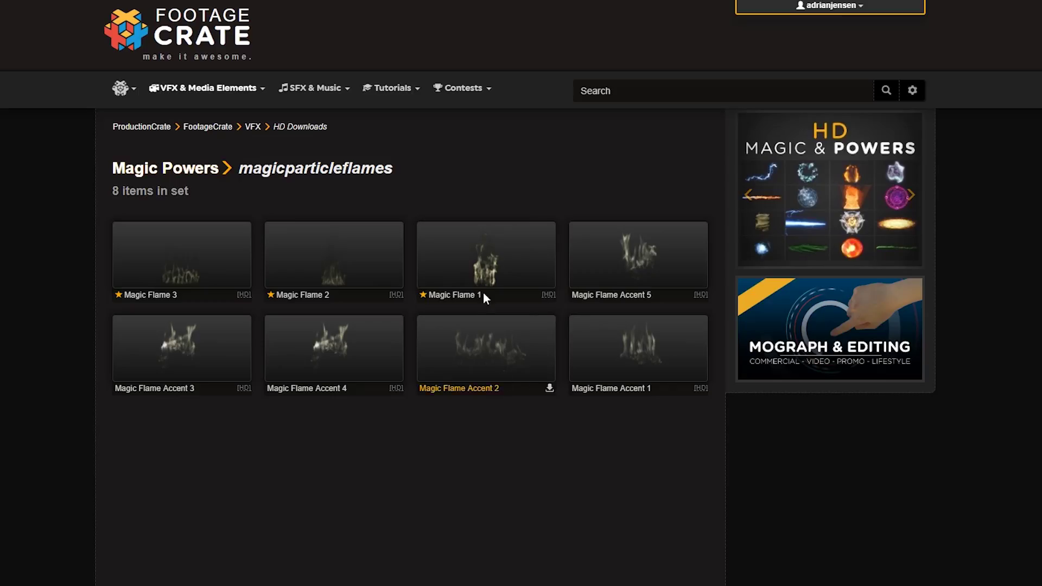
Preview Magic Flame 1 and several wisp clips on FootageCrate, including Wisp Accent 12 and Wisp Accent 6
{"action": "left_click", "coordinate": [474, 253]}
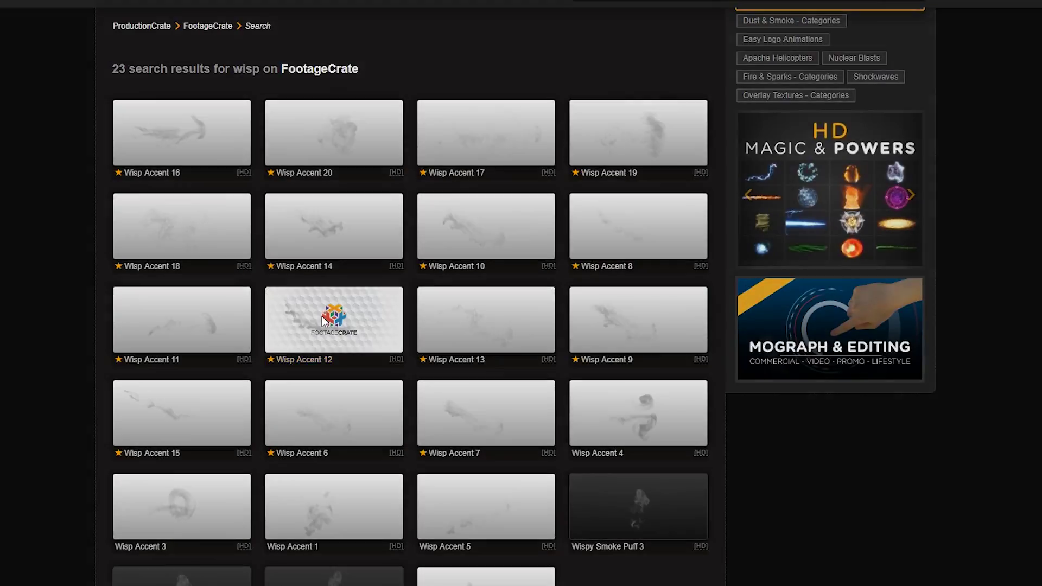
{"action": "left_click", "coordinate": [324, 322]}
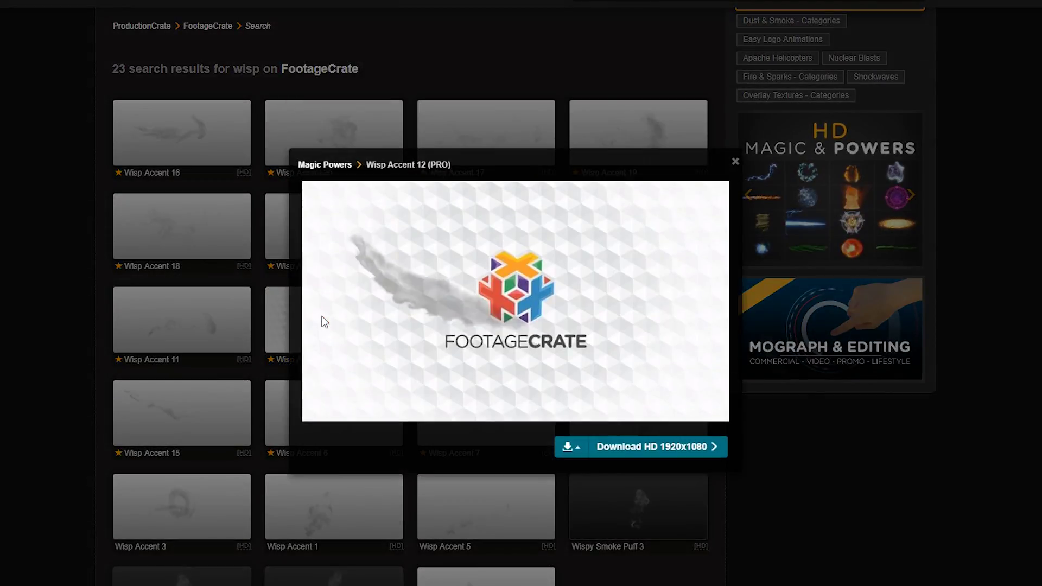
{"action": "left_click", "coordinate": [268, 414]}
{"action": "left_click", "coordinate": [285, 421]}
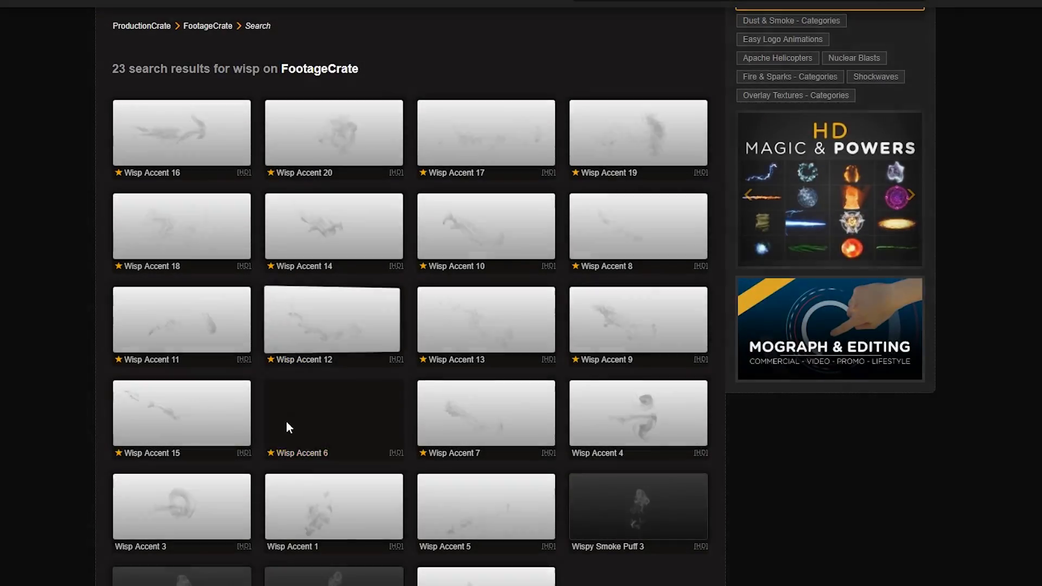
{"action": "left_click", "coordinate": [195, 404]}
{"action": "left_click", "coordinate": [196, 419]}
{"action": "left_click", "coordinate": [198, 499]}
{"action": "left_click", "coordinate": [198, 497]}
{"action": "left_click", "coordinate": [383, 130]}
{"action": "left_click", "coordinate": [366, 128]}
{"action": "left_click", "coordinate": [631, 108]}
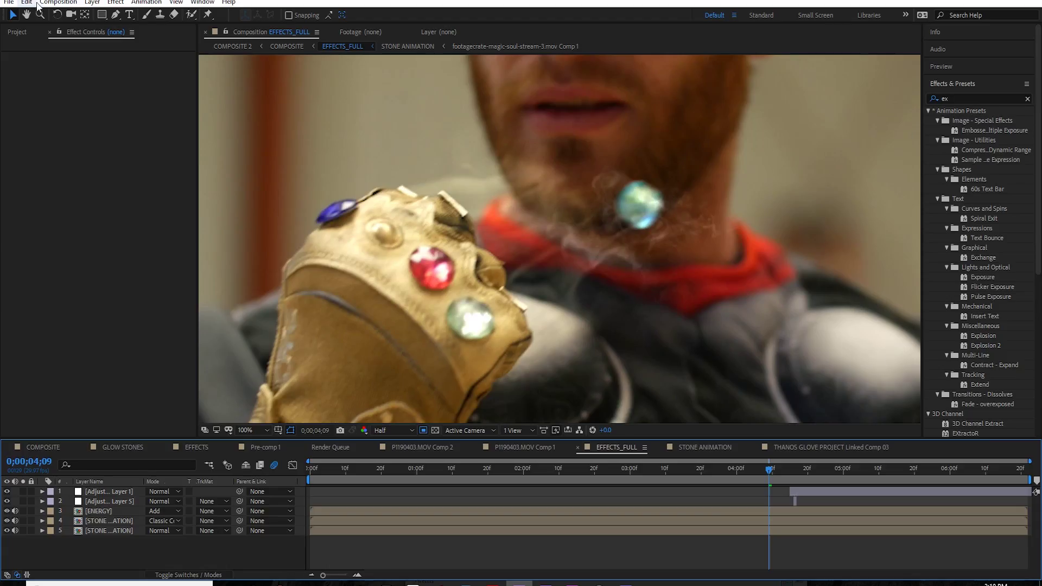
Add an adjustment layer named Dispalcement to EFFECTS_FULL and place it directly beneath the ENERGY layer
{"action": "left_click", "coordinate": [92, 2]}
{"action": "mouse_move", "coordinate": [101, 15]}
{"action": "left_click", "coordinate": [314, 87]}
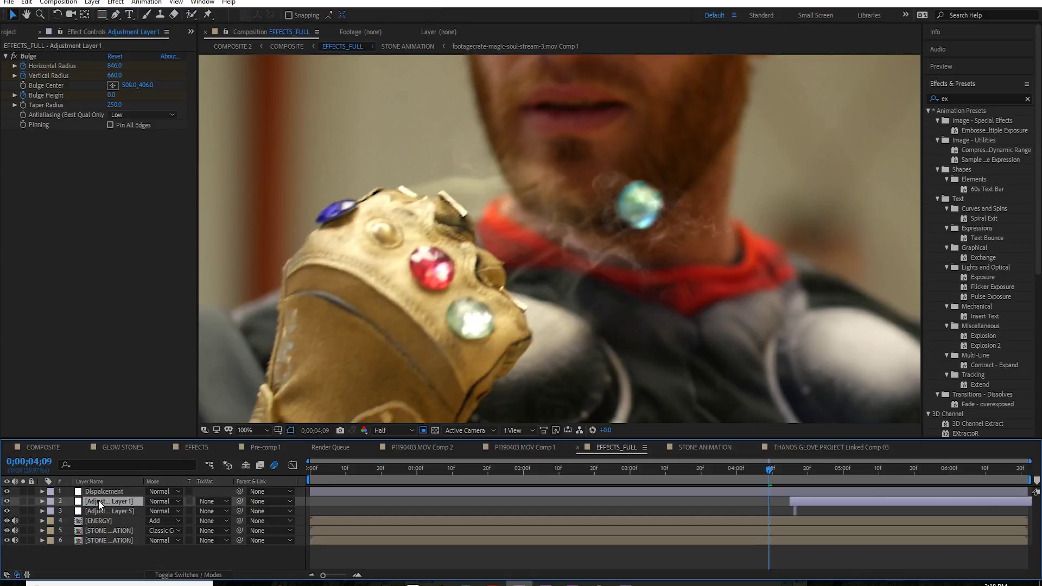
{"action": "left_click_drag", "start_coordinate": [115, 512], "coordinate": [117, 526]}
Apply CC Vector Blur to the Dispalcement adjustment layer
{"action": "key", "text": "BackSpace"}
{"action": "key", "text": "BackSpace"}
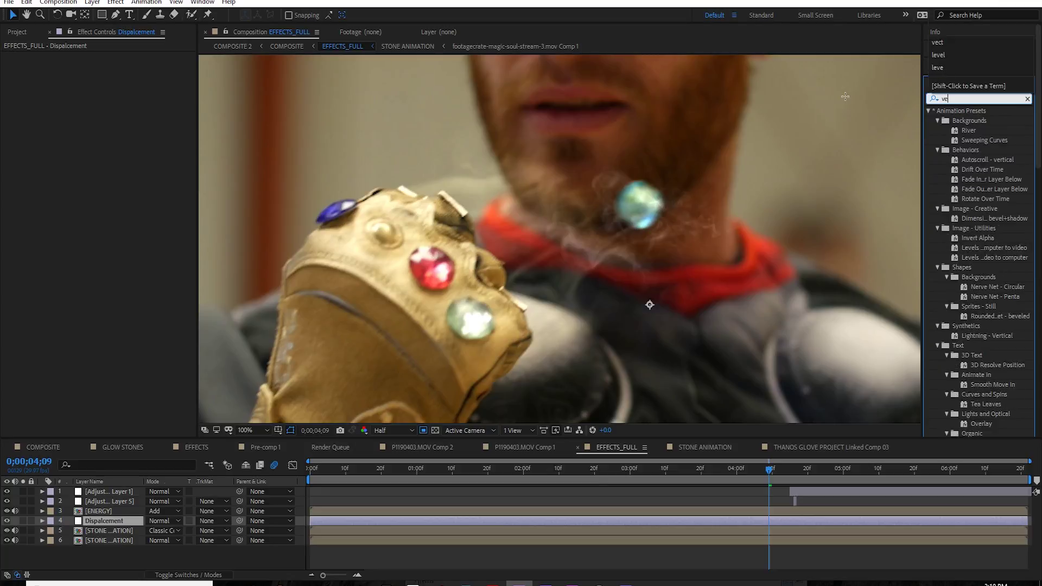
{"action": "type", "text": "vect"}
{"action": "left_click_drag", "start_coordinate": [972, 120], "coordinate": [776, 521]}
Set the CC Vector Blur's vector map to the ENERGY layer and its amount to 10
{"action": "key", "text": "period"}
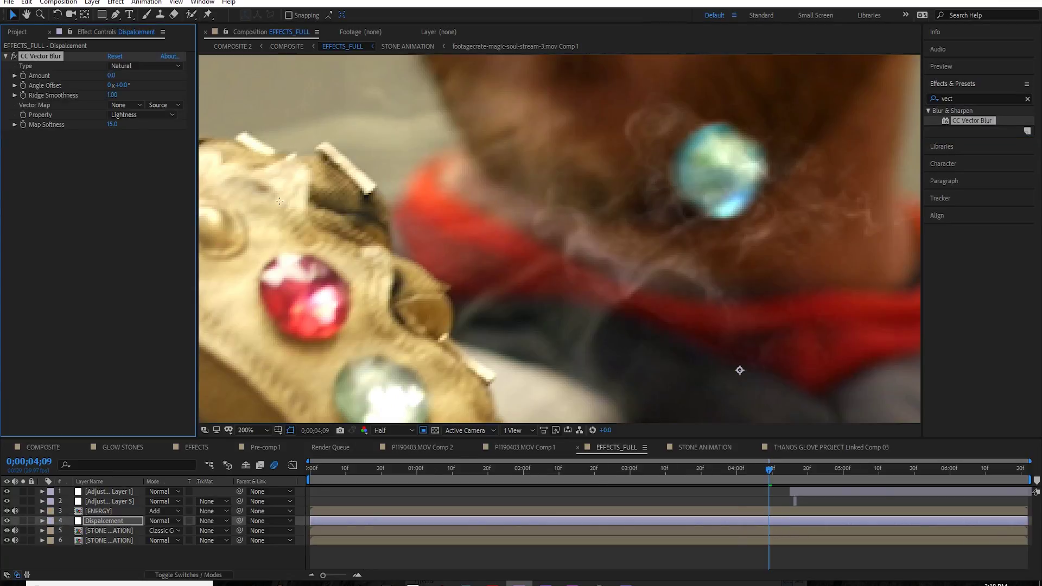
{"action": "left_click_drag", "start_coordinate": [196, 204], "coordinate": [226, 204]}
{"action": "left_click", "coordinate": [90, 83]}
{"action": "left_click", "coordinate": [145, 105]}
{"action": "left_click", "coordinate": [159, 159]}
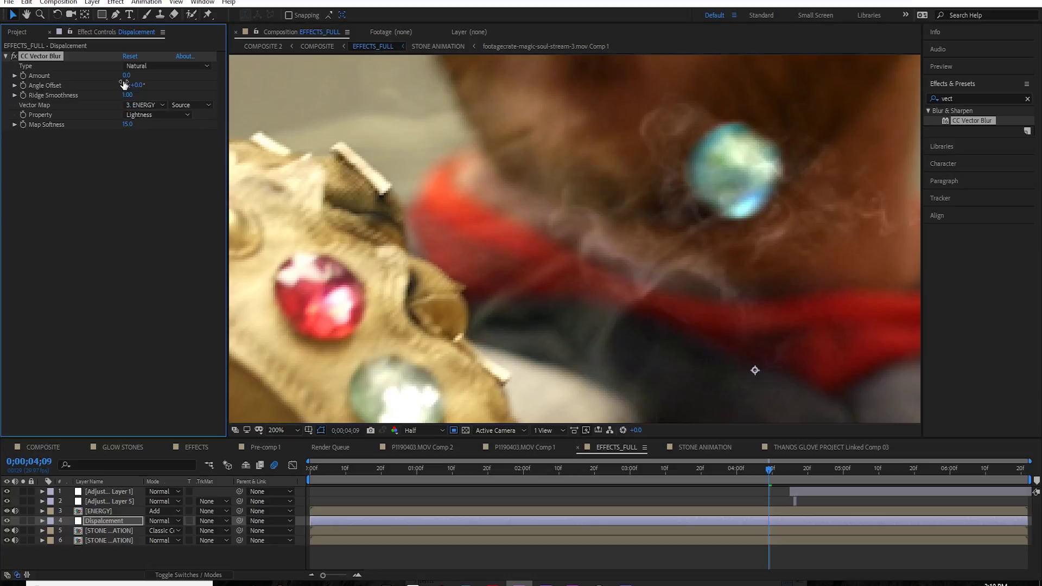
{"action": "left_click_drag", "start_coordinate": [126, 75], "coordinate": [167, 83]}
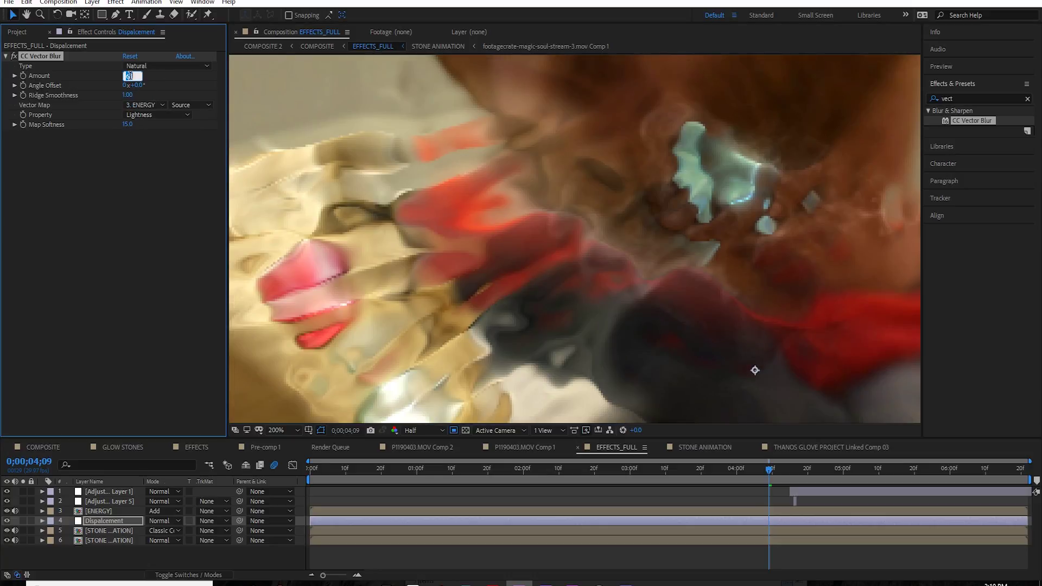
{"action": "key", "text": "Return"}
Add a Displacement Map effect to the Dispalcement layer and use the ENERGY layer as its displacement map
{"action": "type", "text": "displace"}
{"action": "left_click_drag", "start_coordinate": [258, 237], "coordinate": [106, 186]}
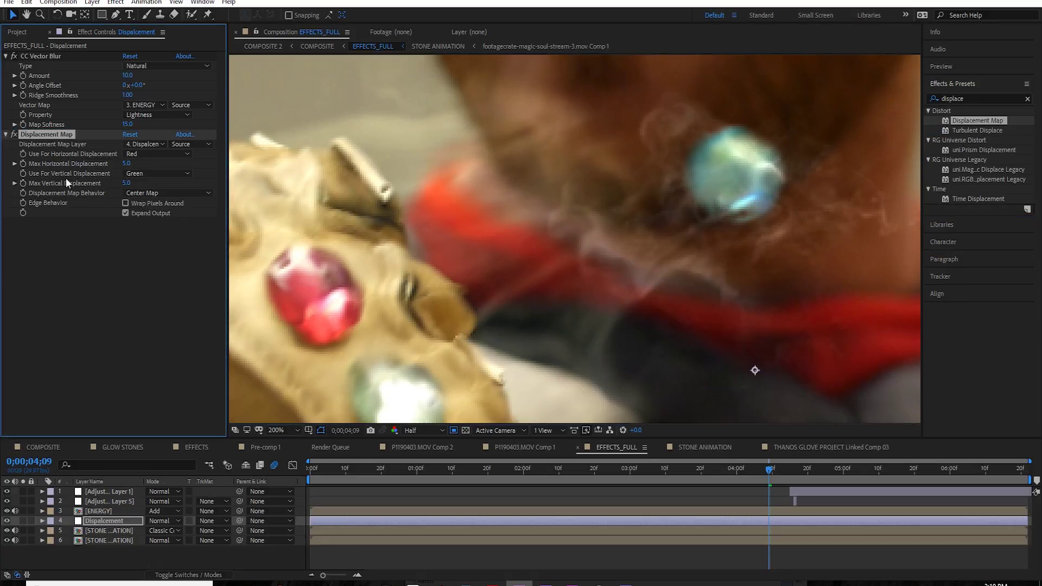
{"action": "left_click", "coordinate": [146, 144]}
{"action": "left_click", "coordinate": [184, 200]}
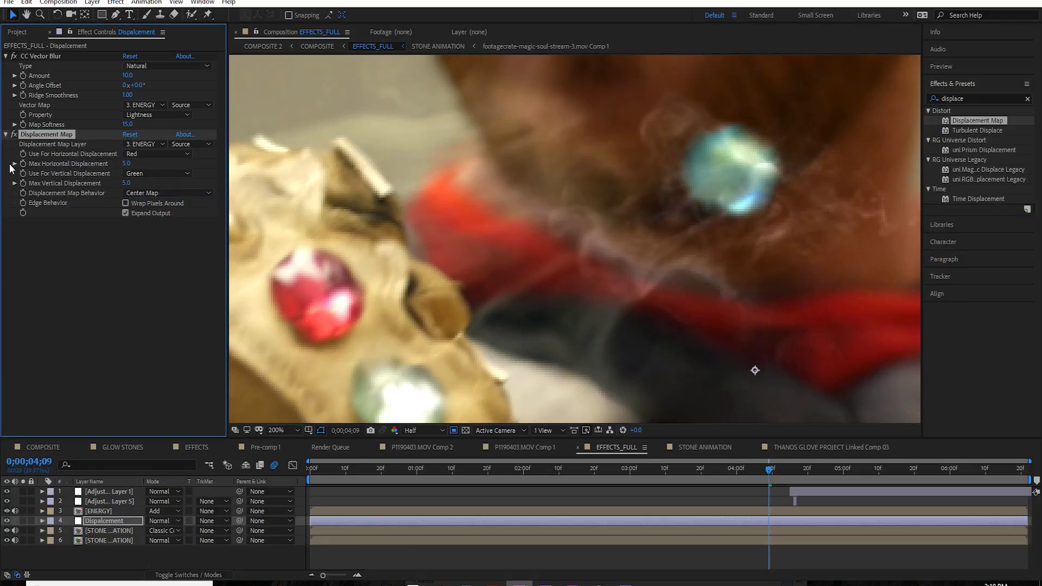
{"action": "left_click", "coordinate": [184, 180]}
{"action": "left_click_drag", "start_coordinate": [201, 214], "coordinate": [163, 219]}
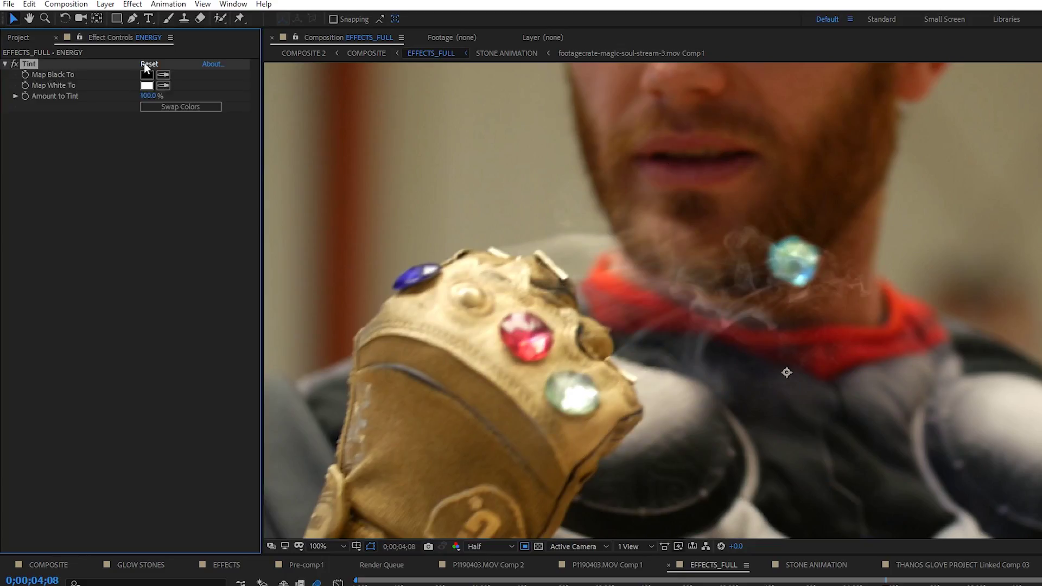
Colour the energy blue by mapping both black and white in the ENERGY layer's Tint to blue, with white mapped to 0042FF
{"action": "left_click", "coordinate": [146, 75]}
{"action": "left_click_drag", "start_coordinate": [958, 288], "coordinate": [958, 268]}
{"action": "key", "text": "Return"}
{"action": "left_click", "coordinate": [146, 85]}
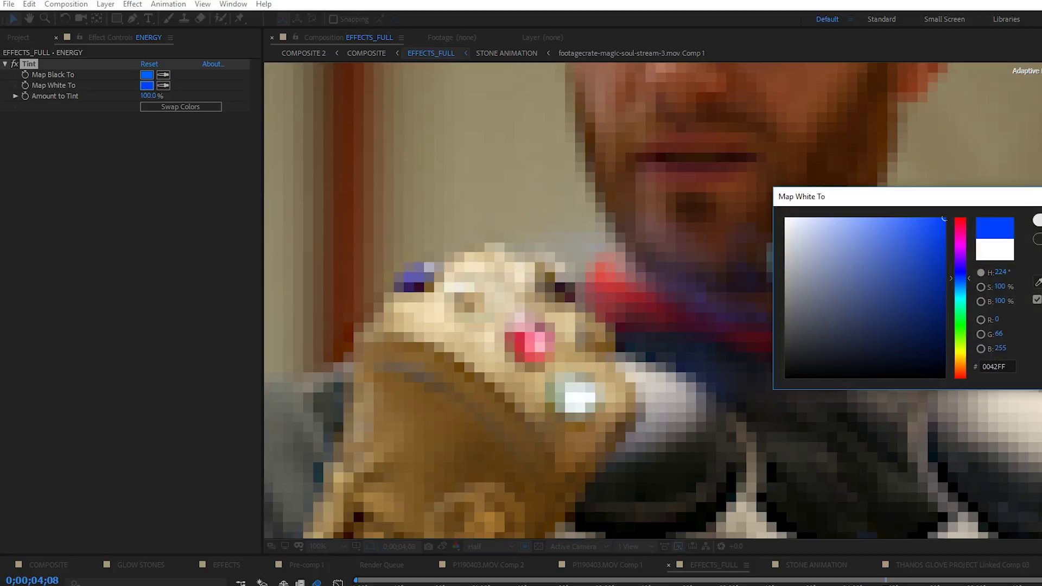
{"action": "key", "text": "Return"}
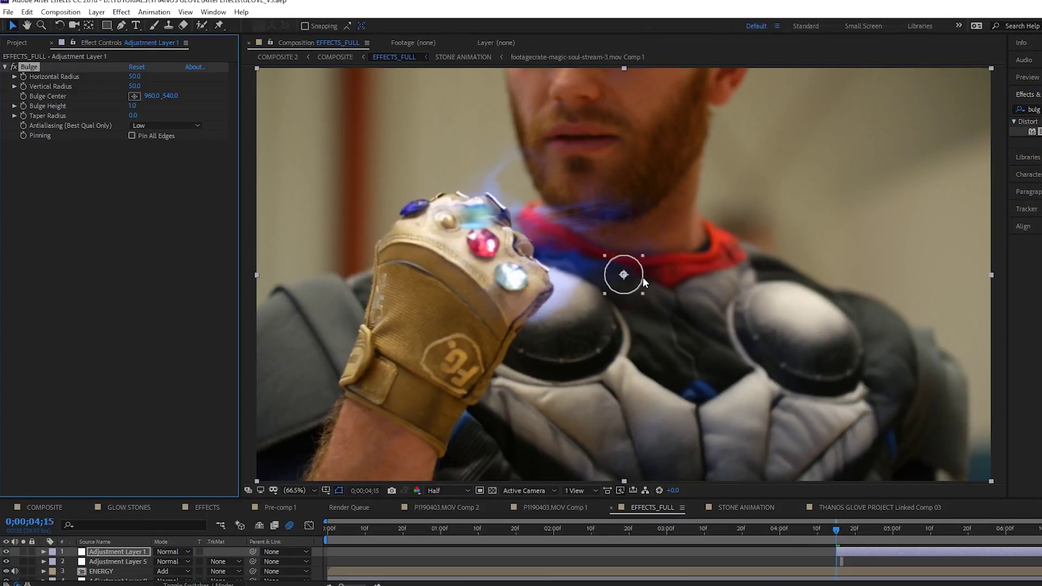
Fit Adjustment Layer 1's bulge around the glove, centred at about 560, 492 with radii of about 263 by 271 and a tapered edge
{"action": "left_click_drag", "start_coordinate": [624, 275], "coordinate": [571, 360]}
{"action": "left_click_drag", "start_coordinate": [133, 107], "coordinate": [134, 109]}
{"action": "left_click", "coordinate": [133, 106]}
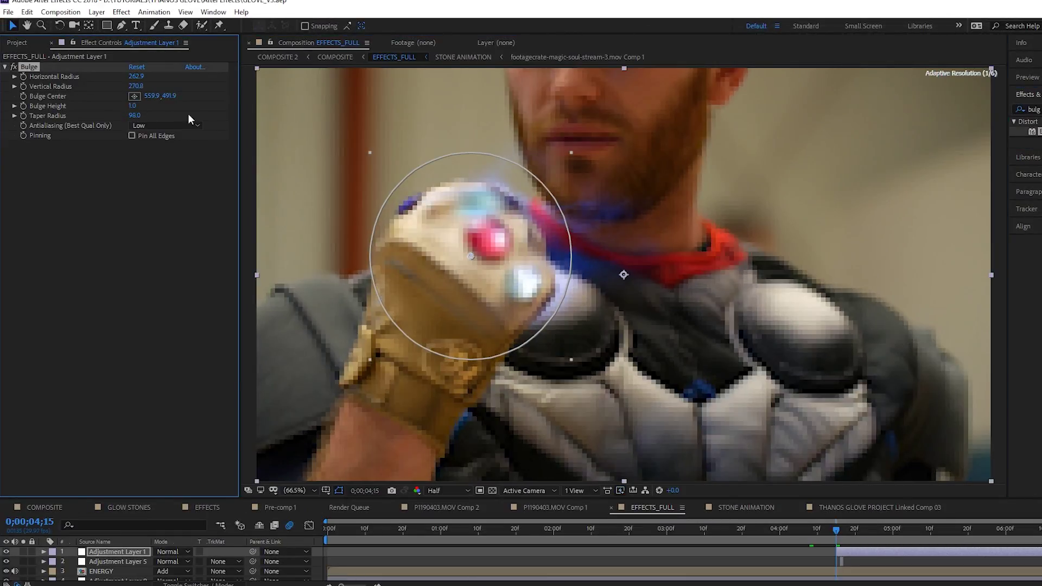
Keyframe the bulge height to rise quickly from 0 as the gem lands and return to 0 at 0;00;06;00
{"action": "left_click", "coordinate": [25, 107]}
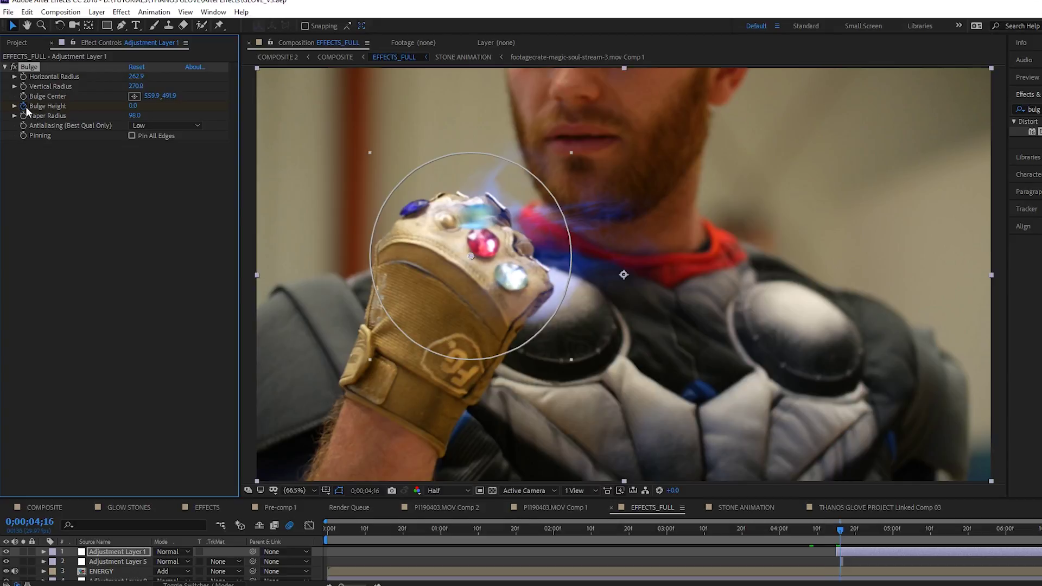
{"action": "key", "text": "space"}
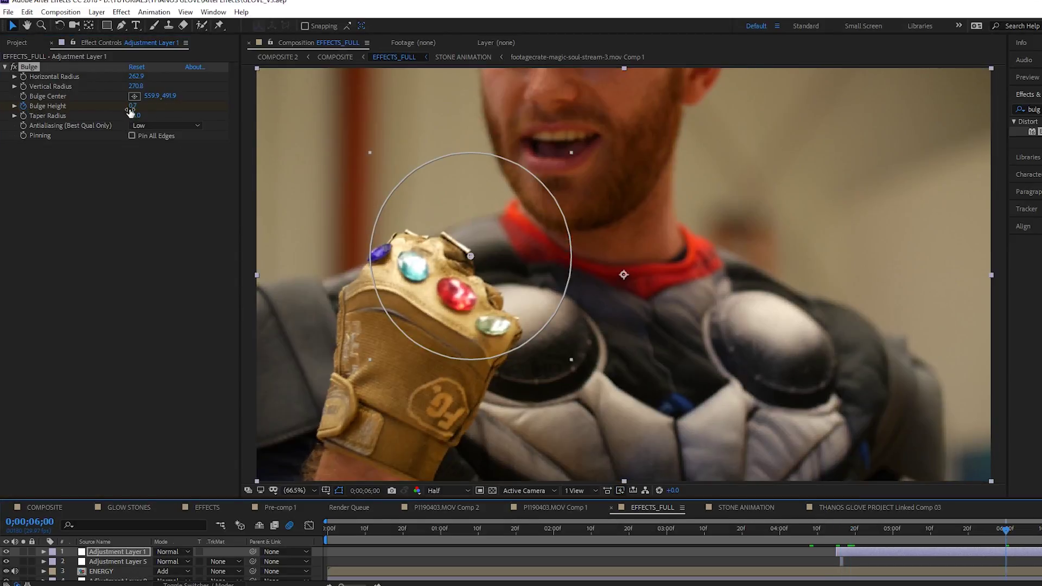
{"action": "type", "text": "0"}
{"action": "key", "text": "Return"}
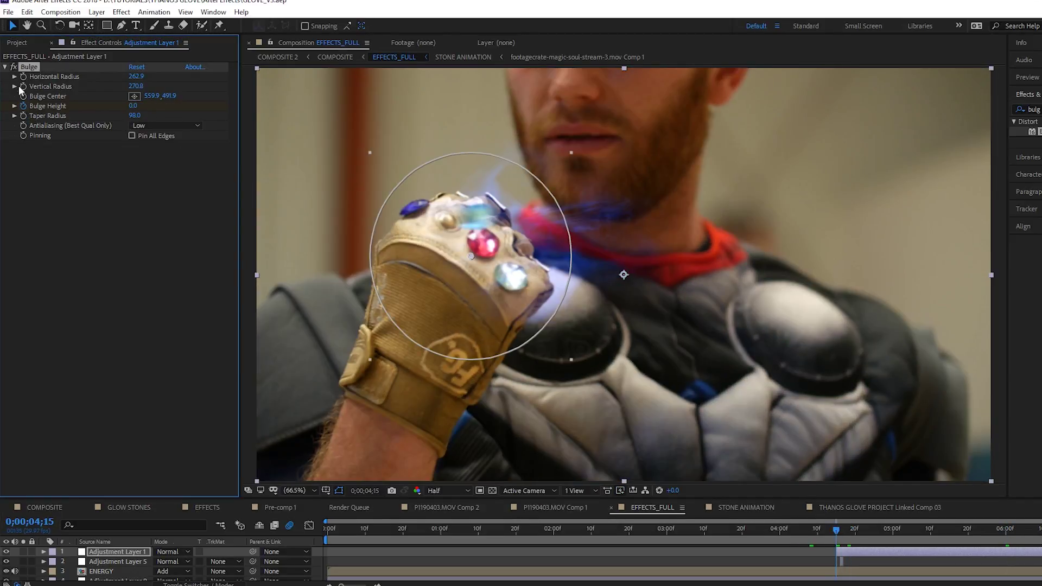
Keyframe the bulge's radii to expand from the glove to about 2092 horizontally and 1344 vertically at 0;00;06;00
{"action": "key", "text": "u"}
{"action": "left_click", "coordinate": [948, 530]}
{"action": "scroll", "coordinate": [947, 561], "scroll_direction": "down", "scroll_amount": 1}
{"action": "key", "text": "k"}
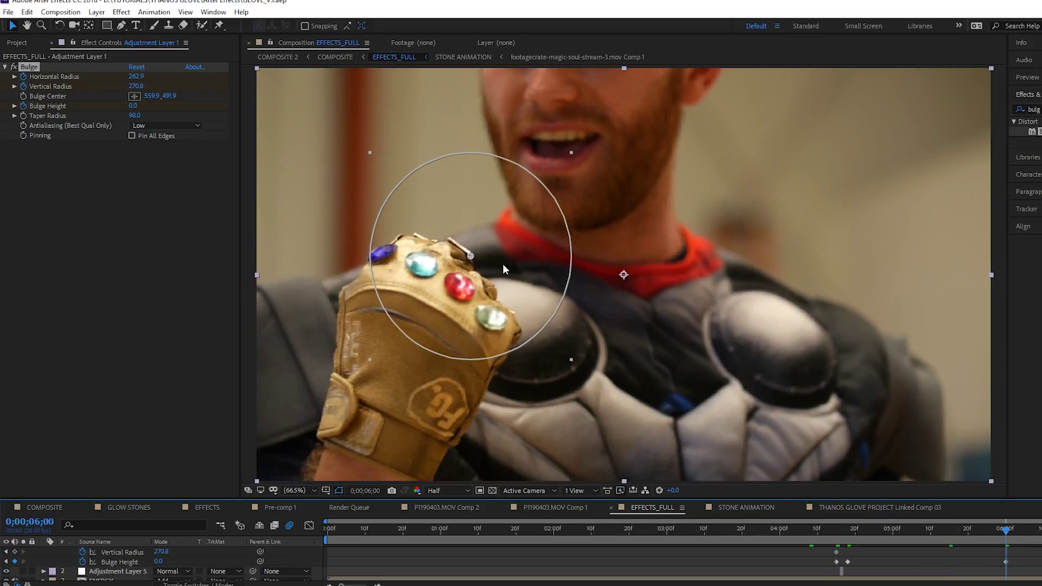
{"action": "scroll", "coordinate": [510, 255], "scroll_direction": "down", "scroll_amount": 3}
{"action": "left_click_drag", "start_coordinate": [602, 305], "coordinate": [595, 306]}
{"action": "left_click_drag", "start_coordinate": [597, 308], "coordinate": [857, 460]}
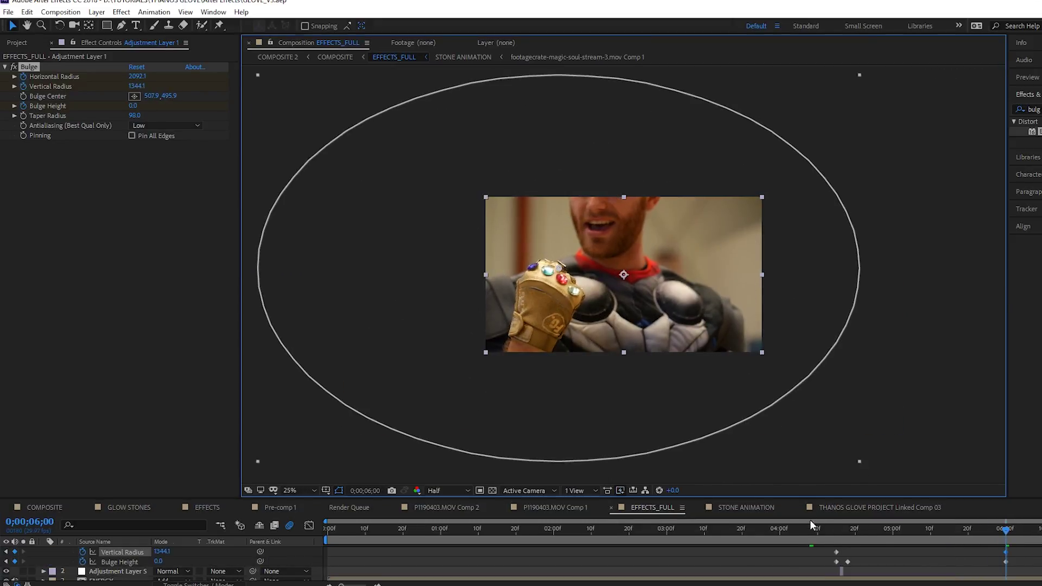
Play back the bulge shockwave in EFFECTS_FULL and scrub through the COMPOSITE composition to check the mask following the glove
{"action": "left_click", "coordinate": [829, 529]}
{"action": "key", "text": "space"}
{"action": "key", "text": "space"}
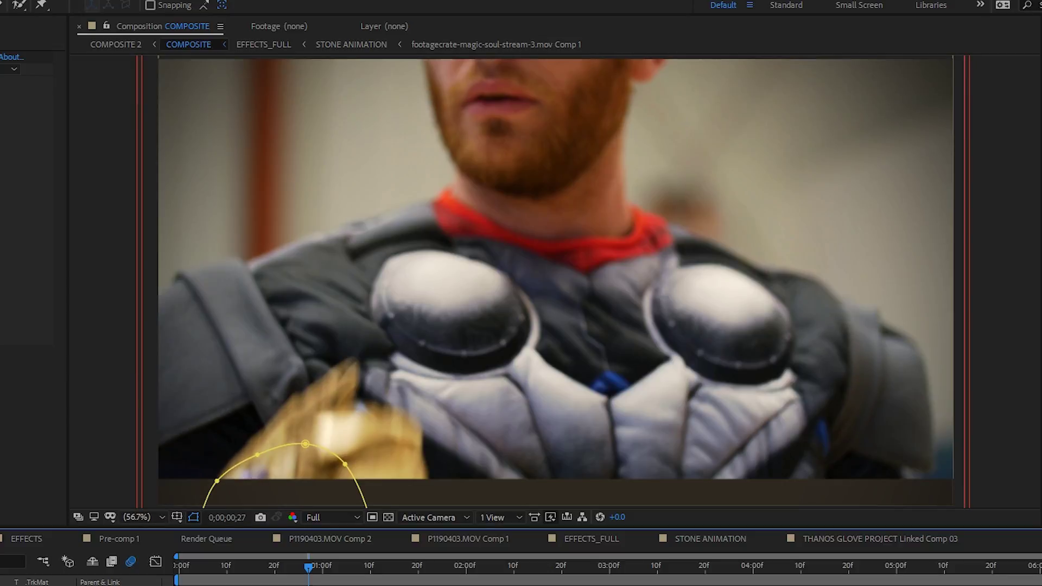
{"action": "left_click_drag", "start_coordinate": [308, 567], "coordinate": [432, 575]}
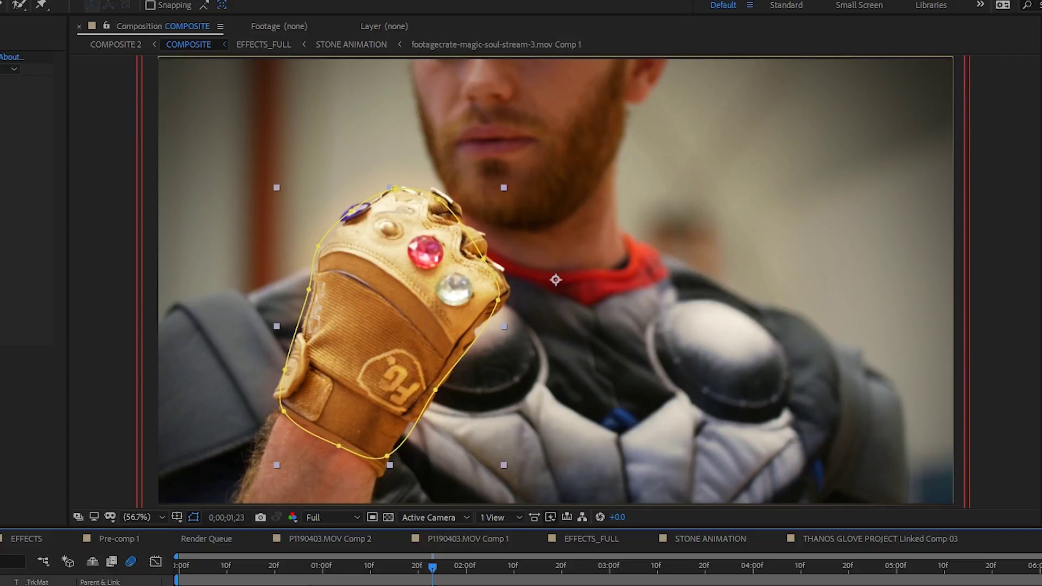
{"action": "left_click_drag", "start_coordinate": [453, 580], "coordinate": [586, 579]}
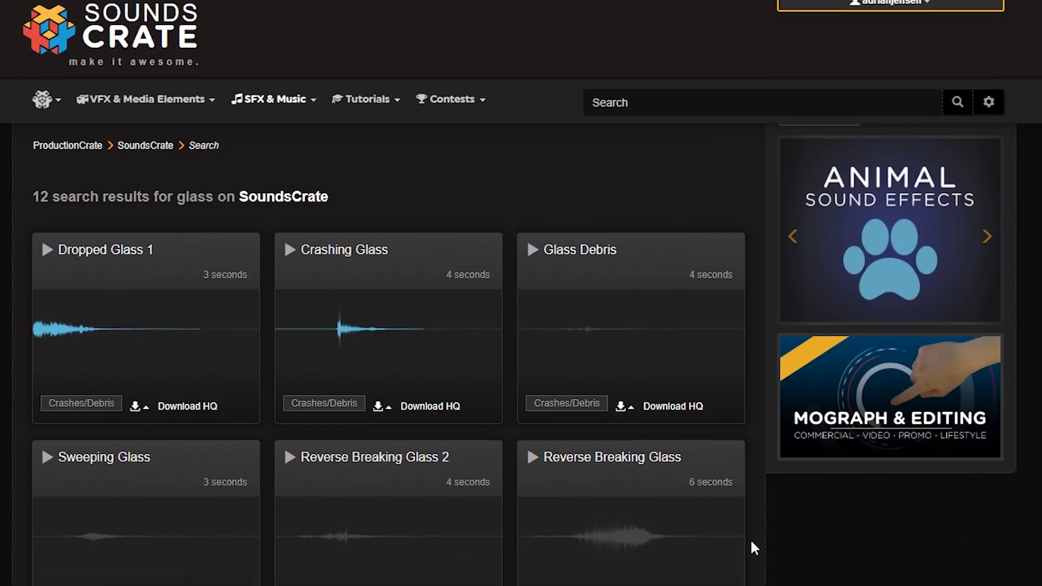
Browse the glass sound effects and royalty-free music categories on SoundsCrate, including the Epic Music tracks
{"action": "scroll", "coordinate": [751, 541], "scroll_direction": "down", "scroll_amount": 6}
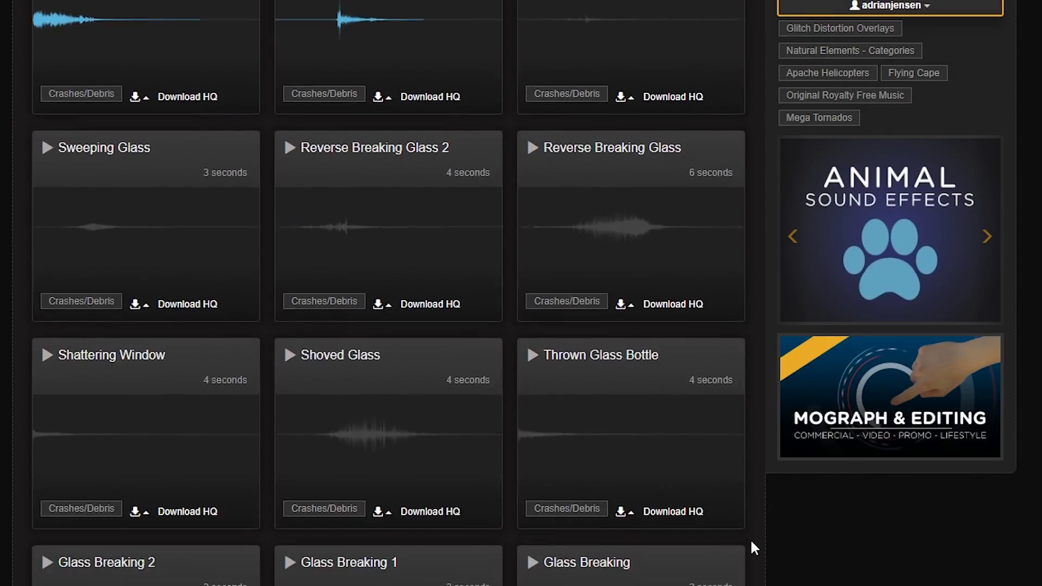
{"action": "scroll", "coordinate": [440, 434], "scroll_direction": "down", "scroll_amount": 20}
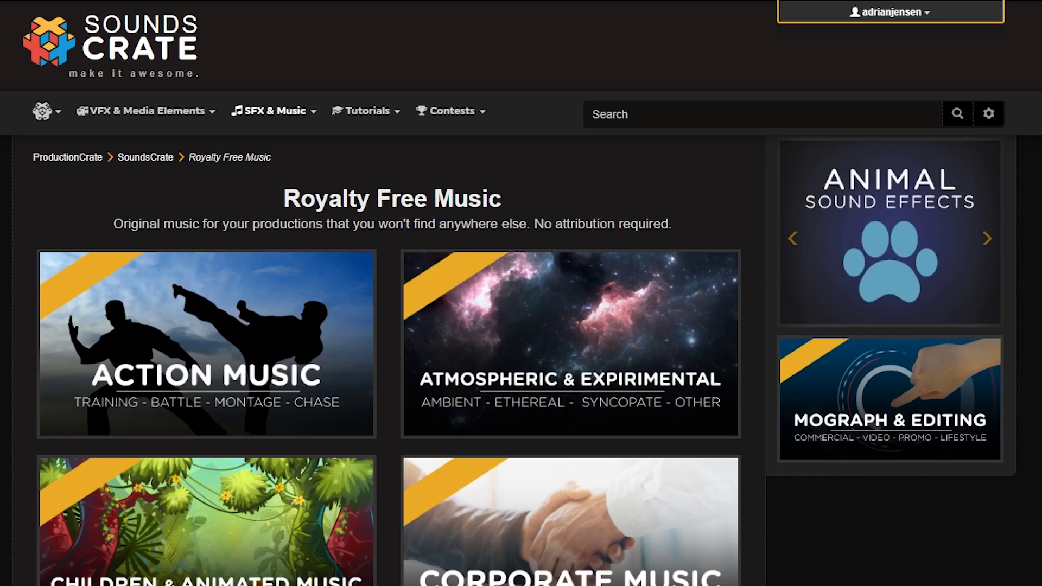
{"action": "scroll", "coordinate": [389, 293], "scroll_direction": "down", "scroll_amount": 14}
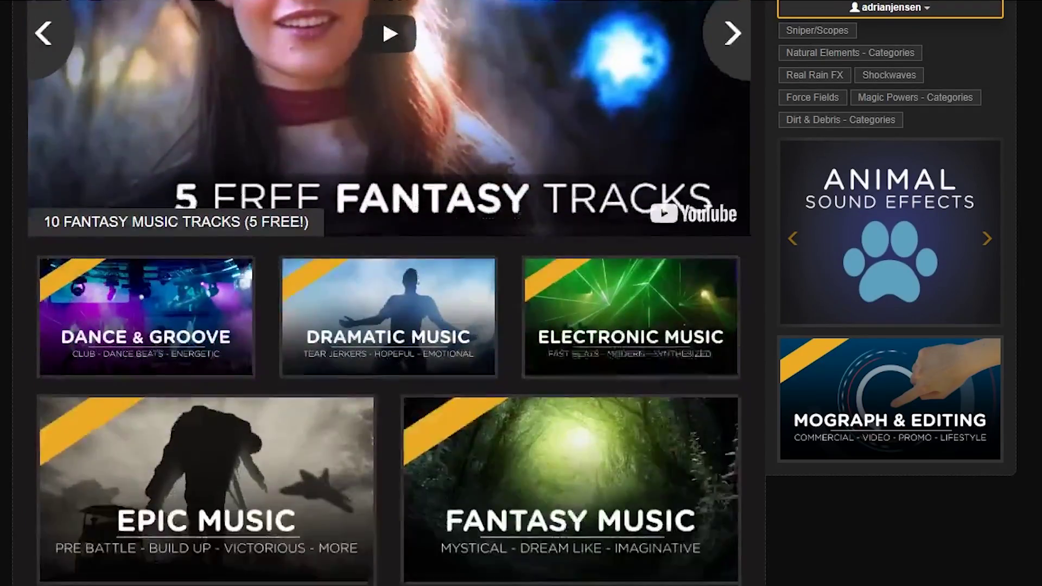
{"action": "scroll", "coordinate": [54, 233], "scroll_direction": "down", "scroll_amount": 5}
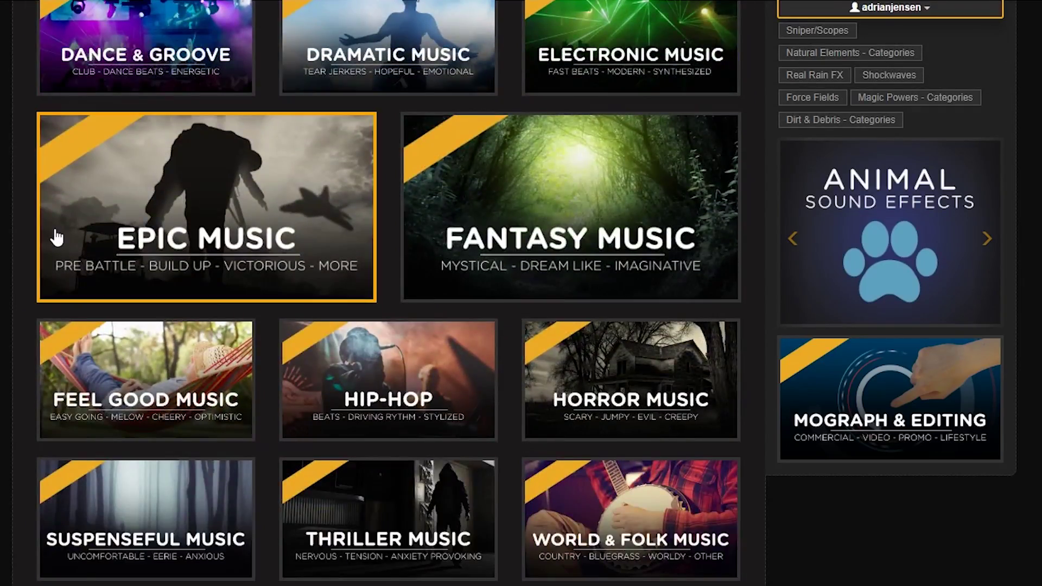
{"action": "left_click", "coordinate": [54, 235]}
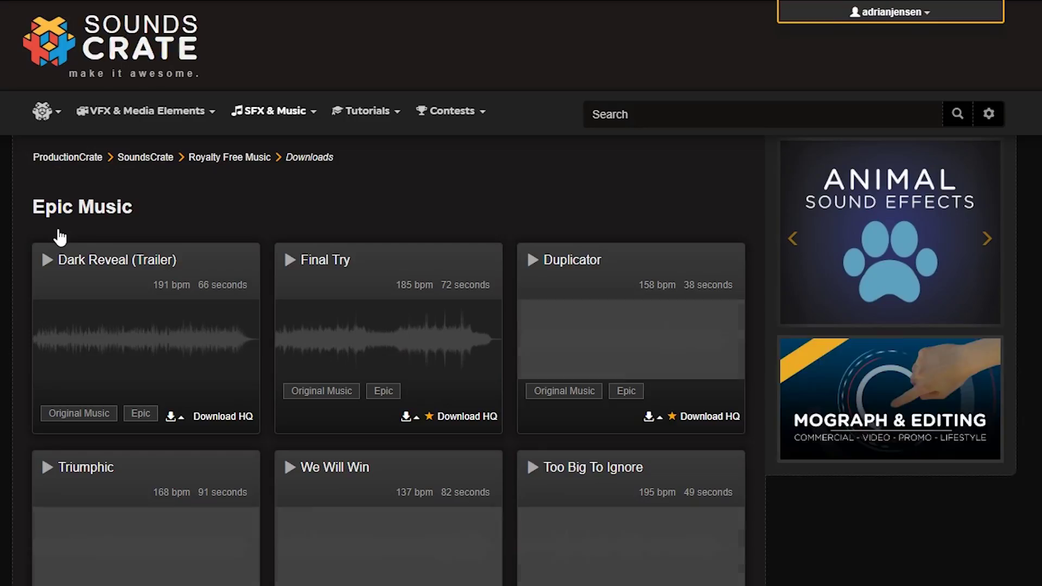
{"action": "scroll", "coordinate": [58, 232], "scroll_direction": "down", "scroll_amount": 5}
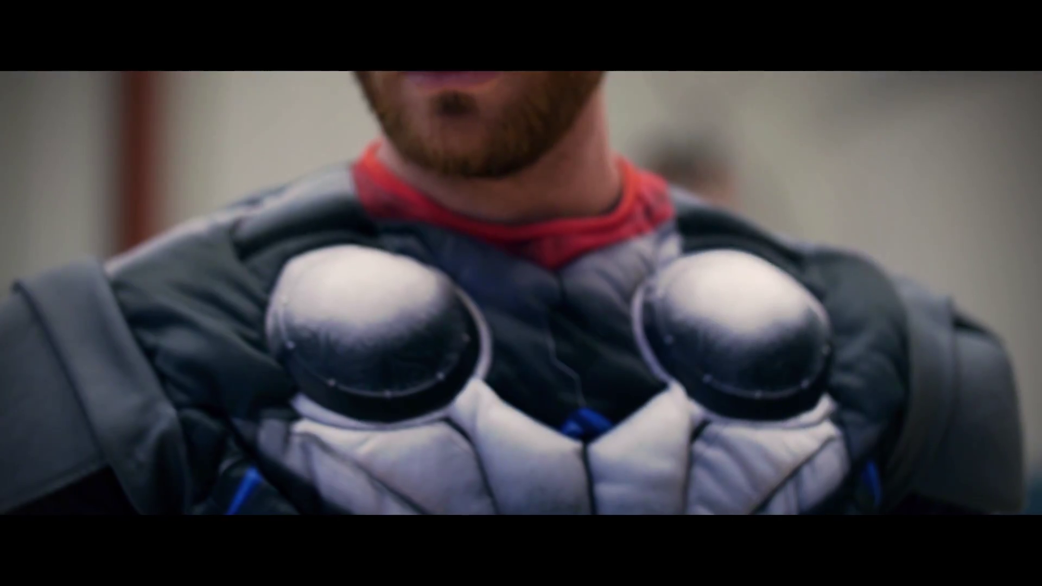